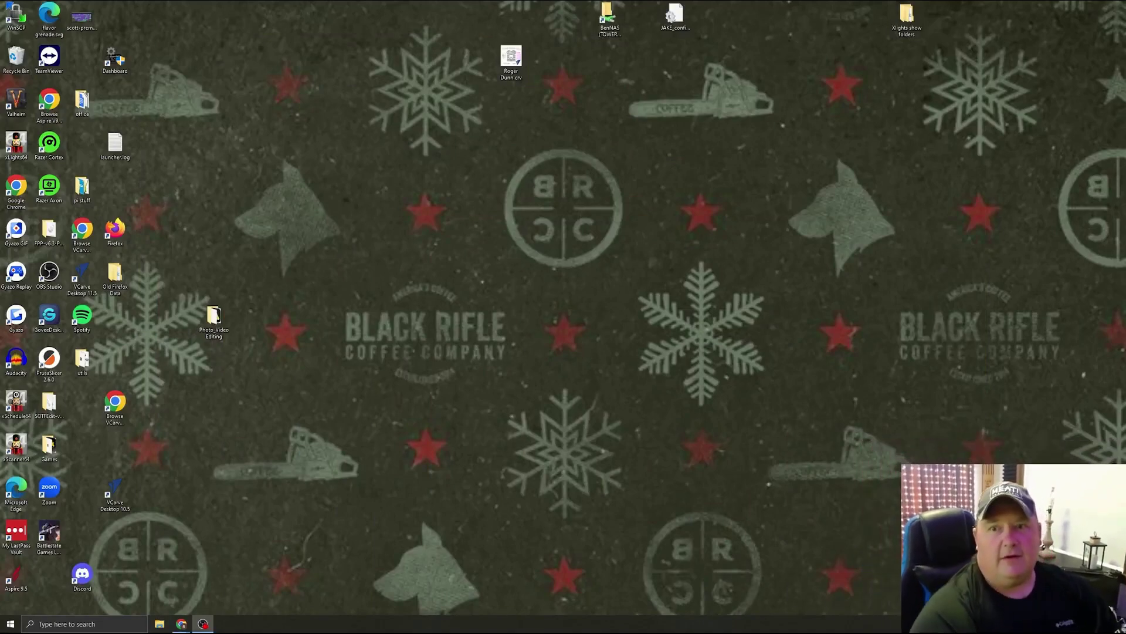
- Launch xLights64 from the Windows taskbar search
{"action": "left_click", "coordinate": [89, 625]}
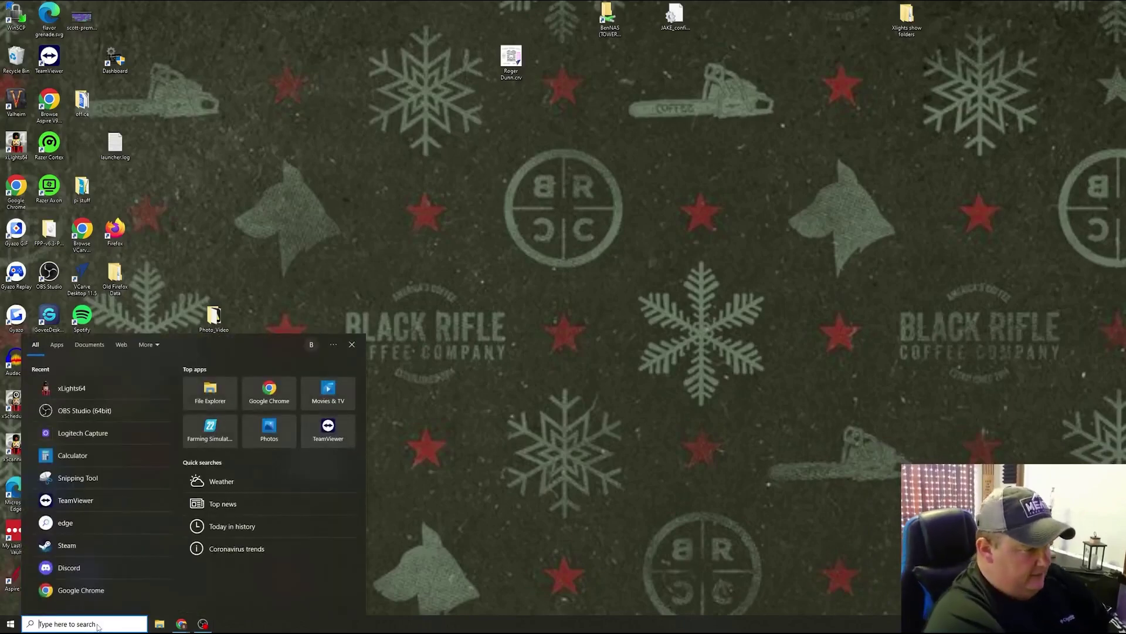
{"action": "type", "text": "xlightsx"}
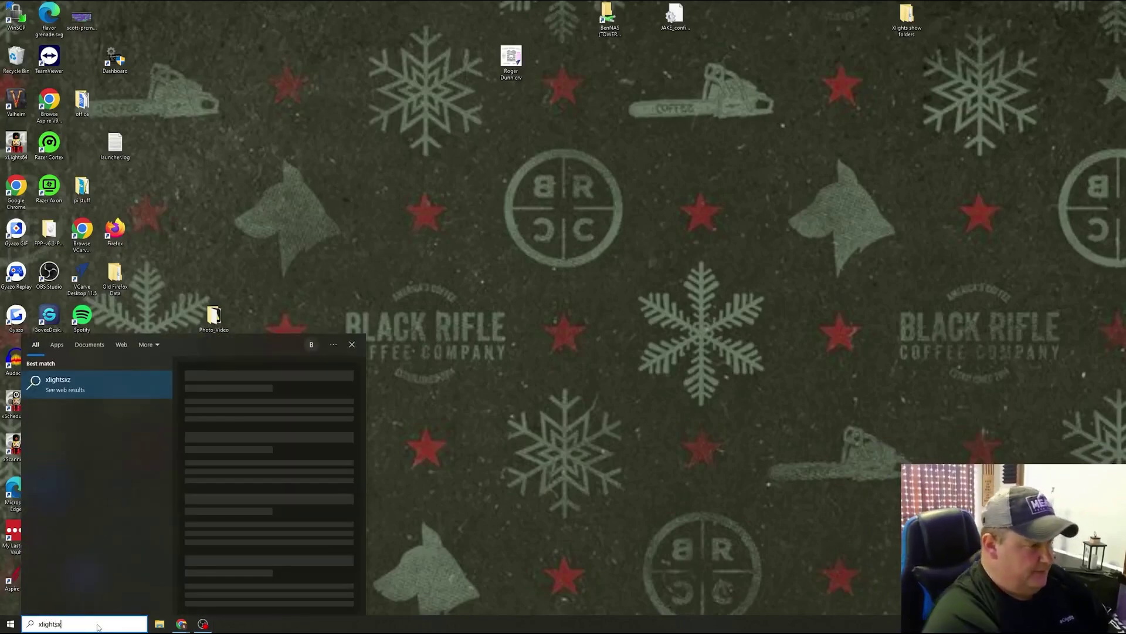
{"action": "type", "text": "s"}
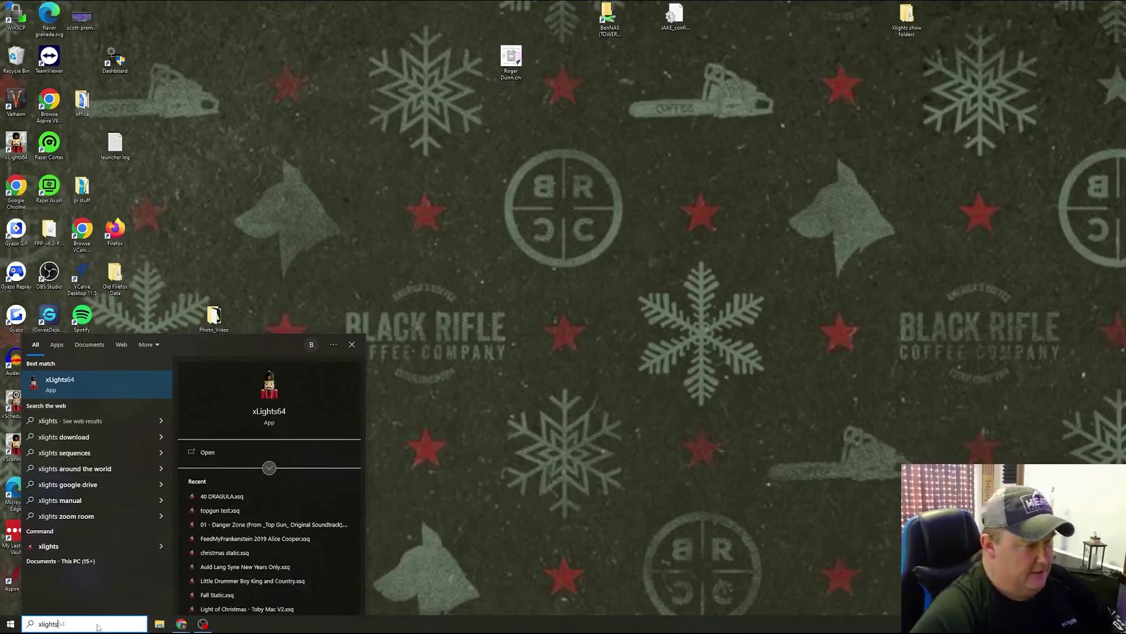
{"action": "left_click", "coordinate": [87, 384]}
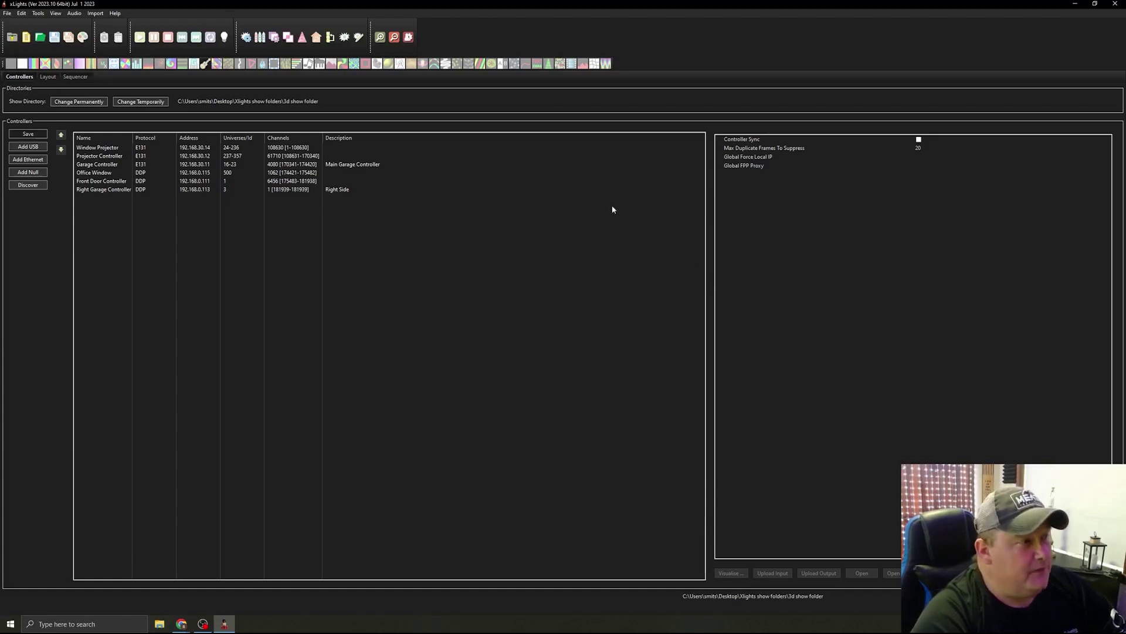
- Switch to the Layout tab and zoom into the house display preview
{"action": "left_click", "coordinate": [48, 77]}
{"action": "scroll", "coordinate": [785, 374], "scroll_direction": "down", "scroll_amount": 5}
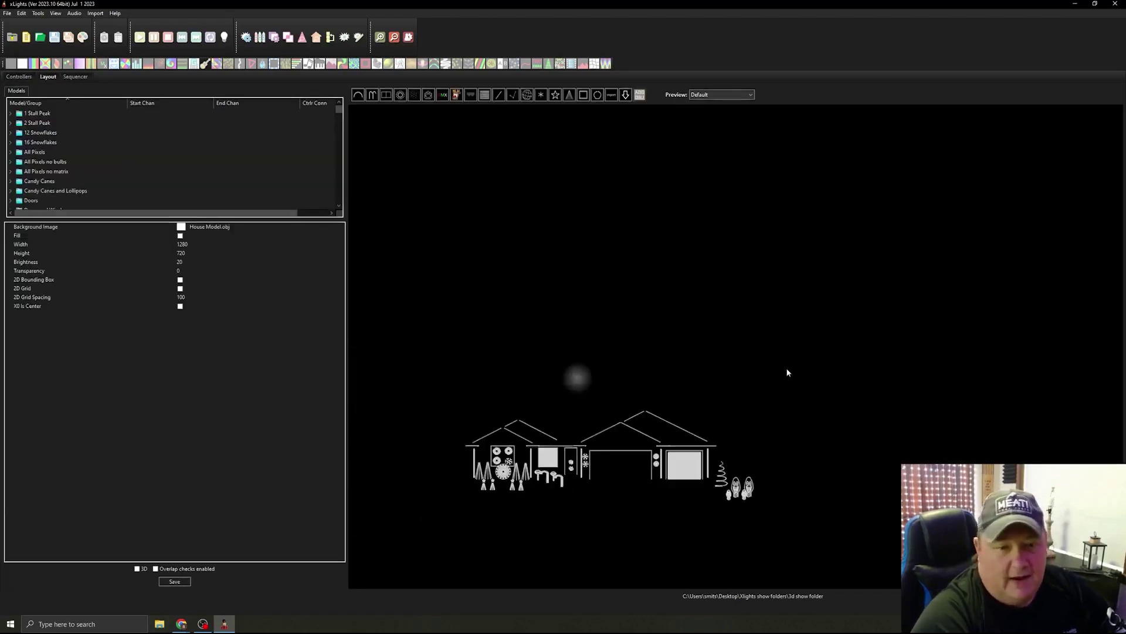
{"action": "scroll", "coordinate": [631, 487], "scroll_direction": "up", "scroll_amount": 5}
{"action": "scroll", "coordinate": [640, 488], "scroll_direction": "up", "scroll_amount": 1}
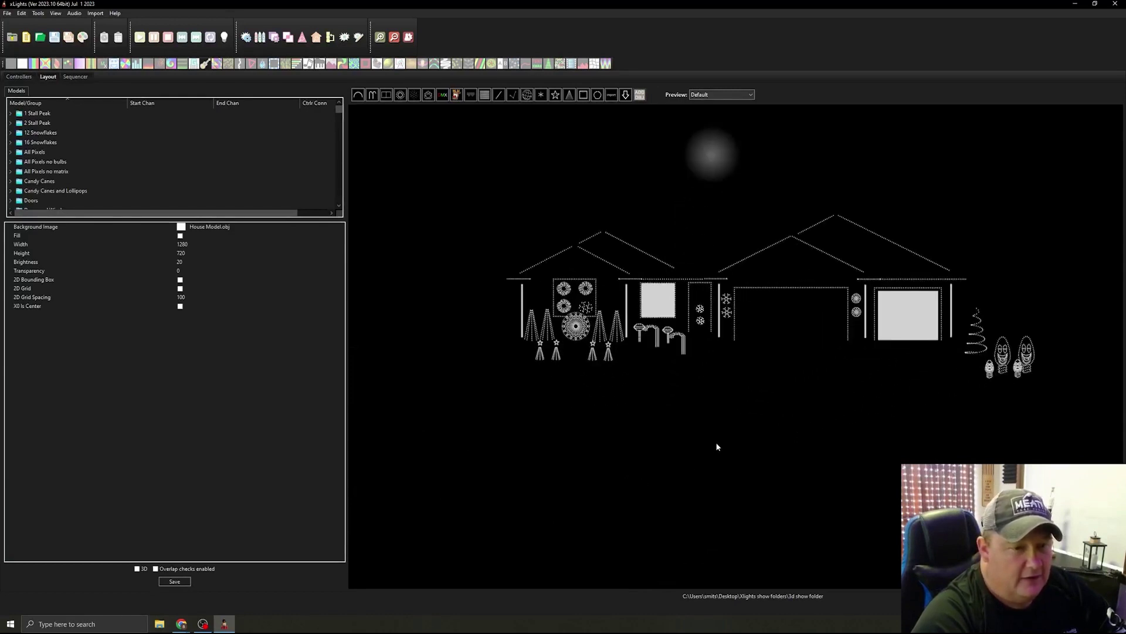
{"action": "scroll", "coordinate": [776, 367], "scroll_direction": "up", "scroll_amount": 1}
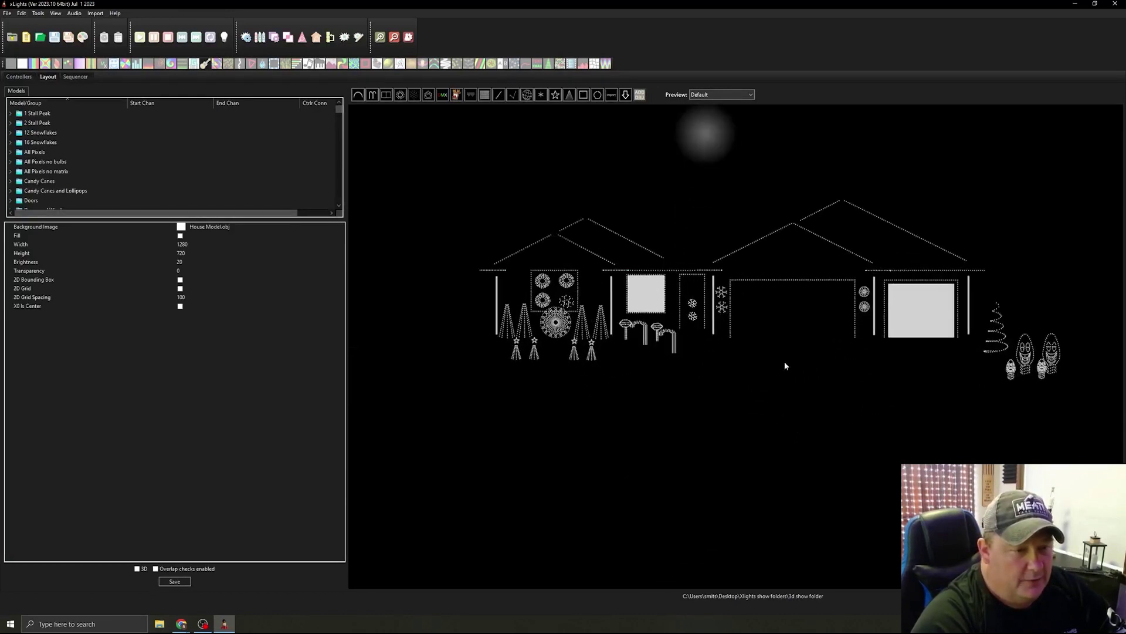
{"action": "left_click_drag", "start_coordinate": [819, 376], "coordinate": [812, 404]}
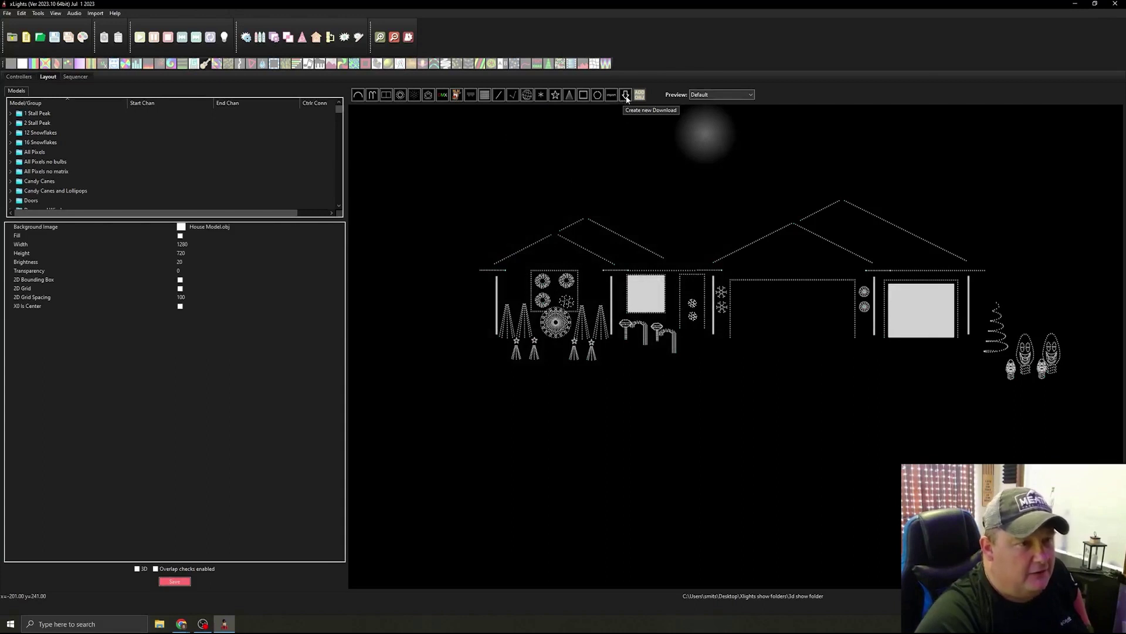
{"action": "left_click", "coordinate": [626, 96]}
{"action": "left_click", "coordinate": [550, 154]}
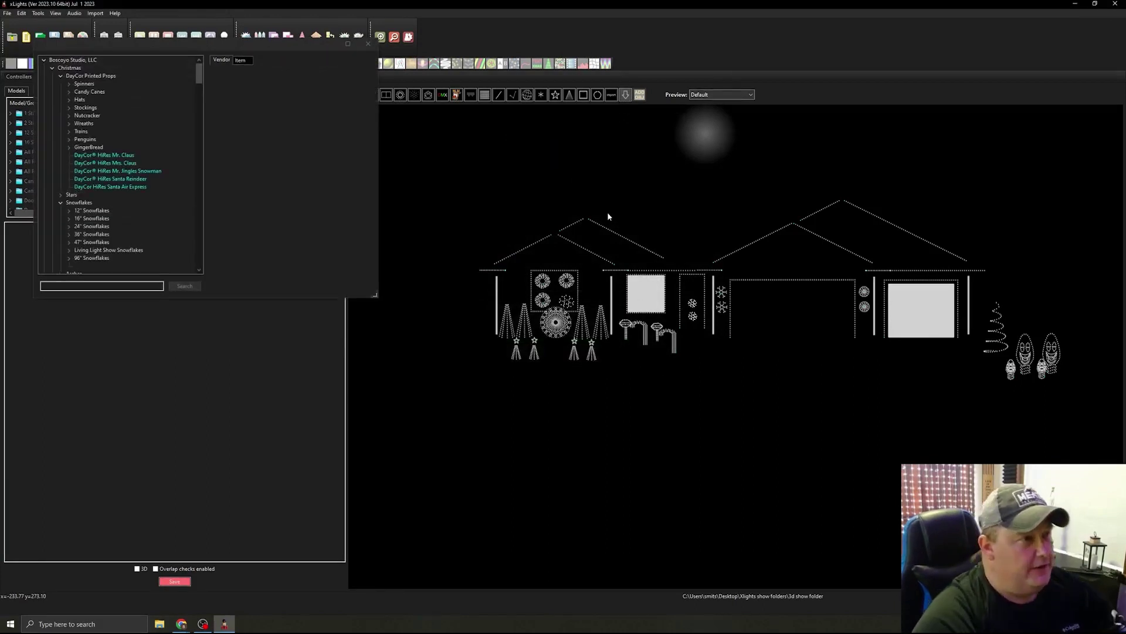
{"action": "left_click", "coordinate": [348, 45]}
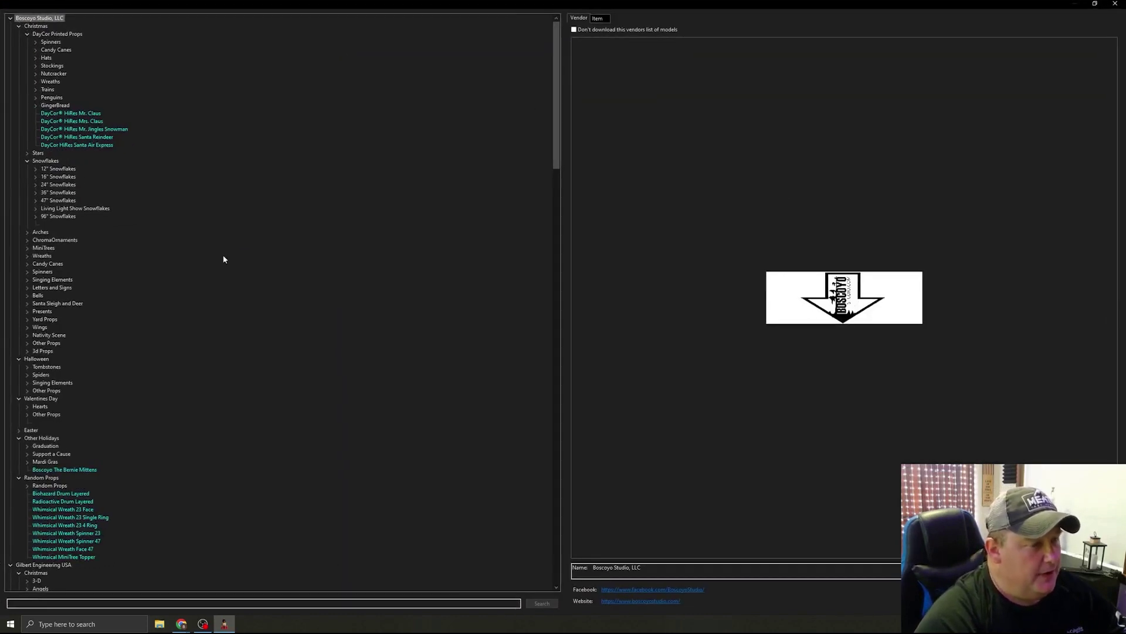
{"action": "left_click", "coordinate": [18, 27]}
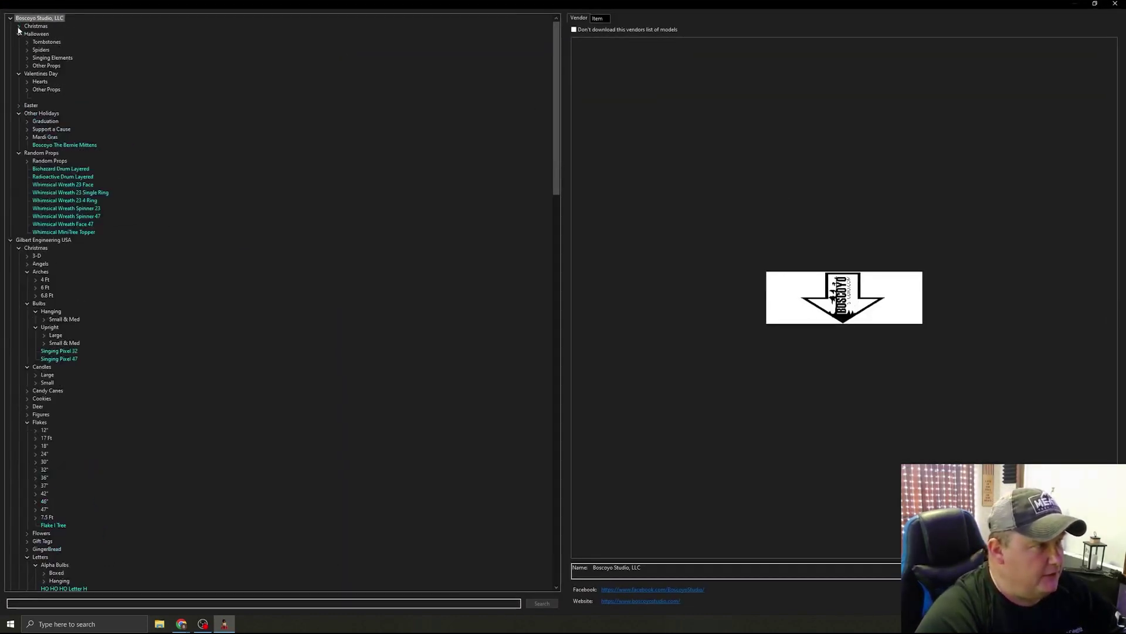
{"action": "left_click", "coordinate": [18, 34]}
{"action": "left_click", "coordinate": [11, 18]}
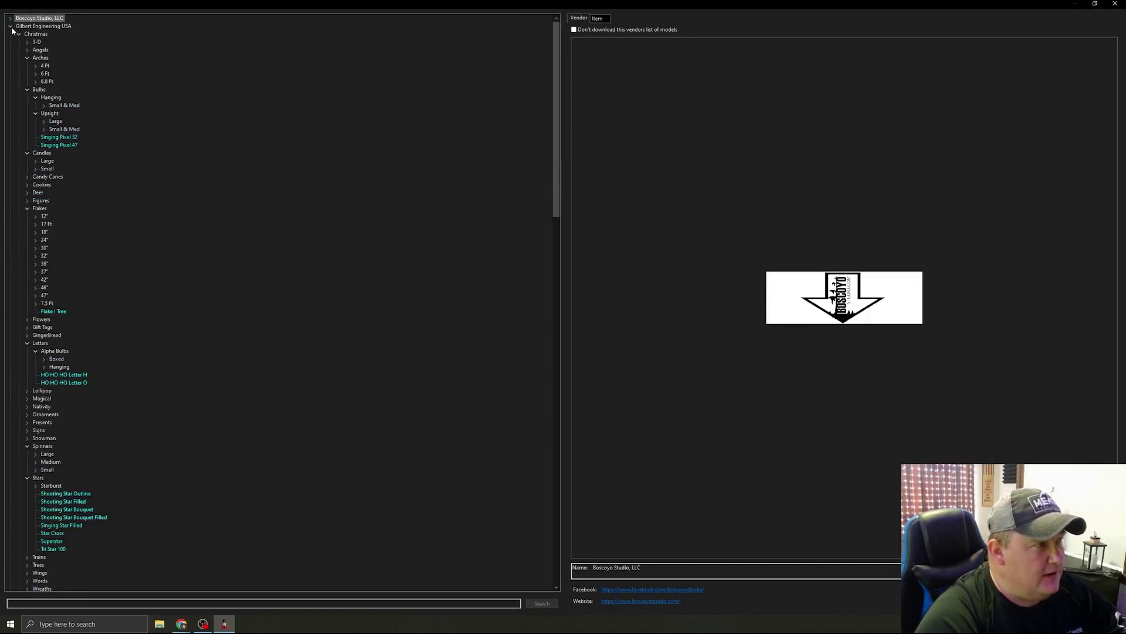
{"action": "left_click", "coordinate": [11, 27]}
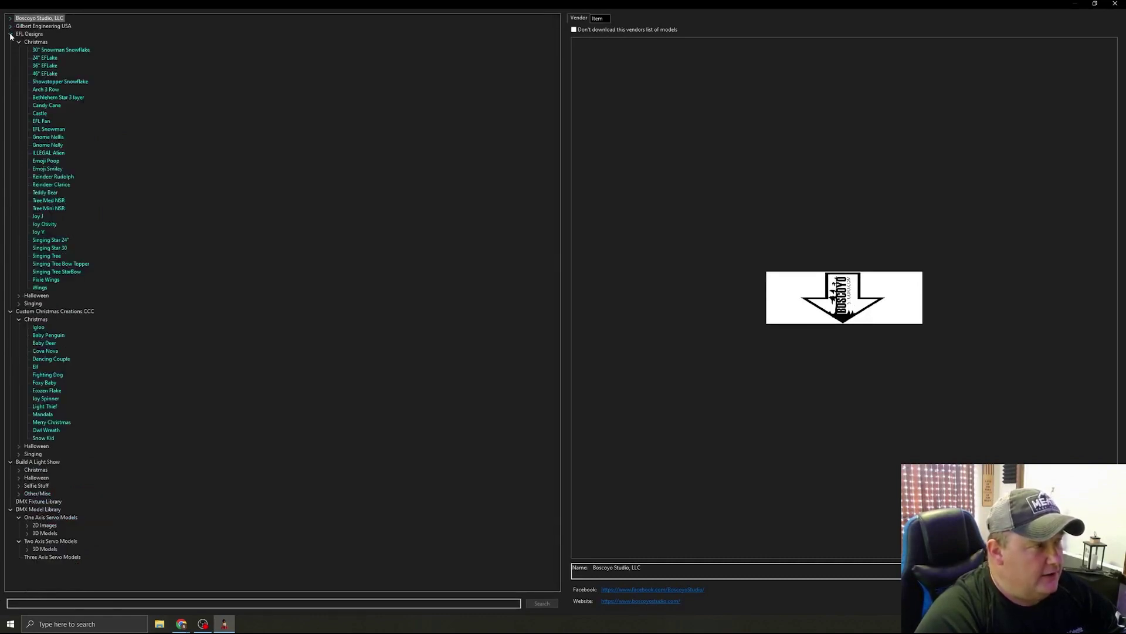
{"action": "left_click", "coordinate": [11, 34]}
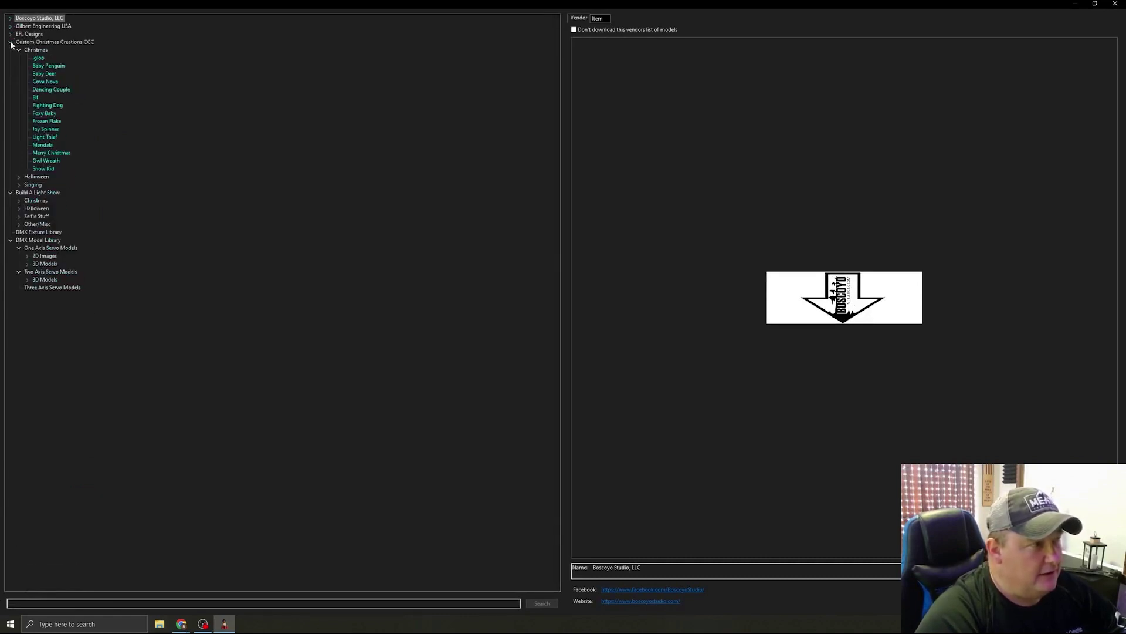
{"action": "left_click", "coordinate": [11, 42]}
{"action": "left_click", "coordinate": [10, 50]}
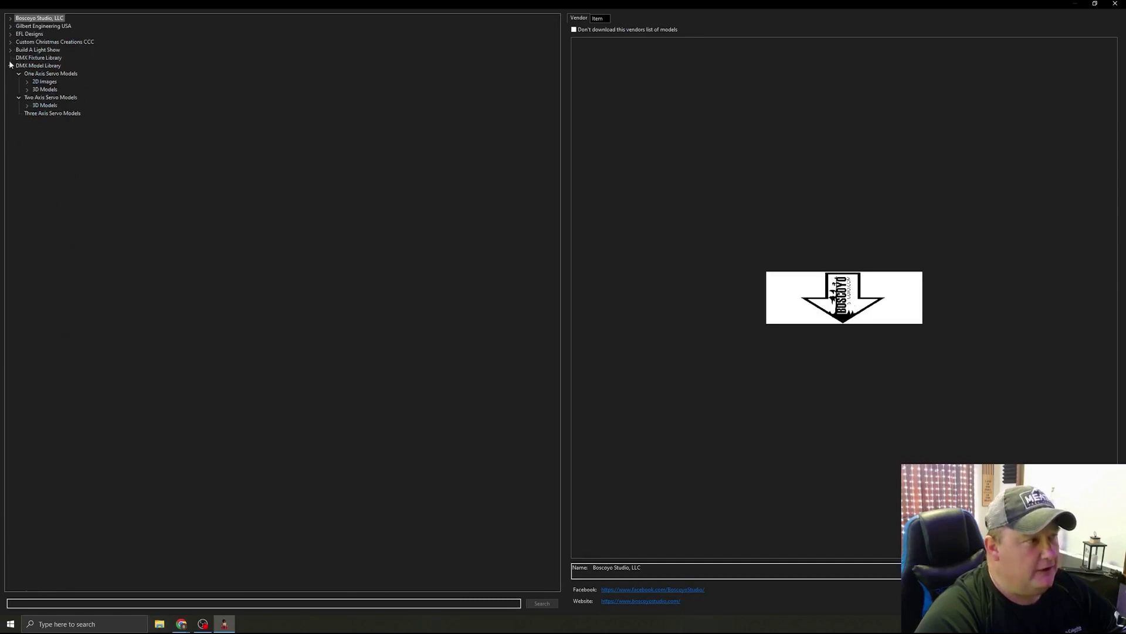
{"action": "left_click", "coordinate": [11, 65]}
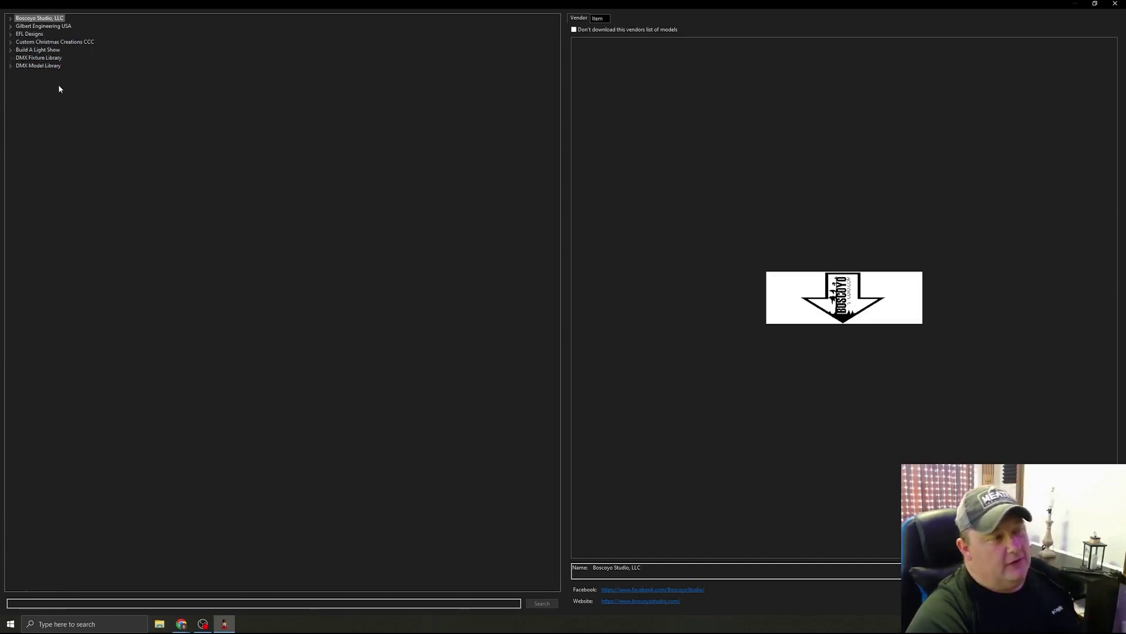
{"action": "left_click", "coordinate": [10, 19]}
{"action": "left_click", "coordinate": [19, 27]}
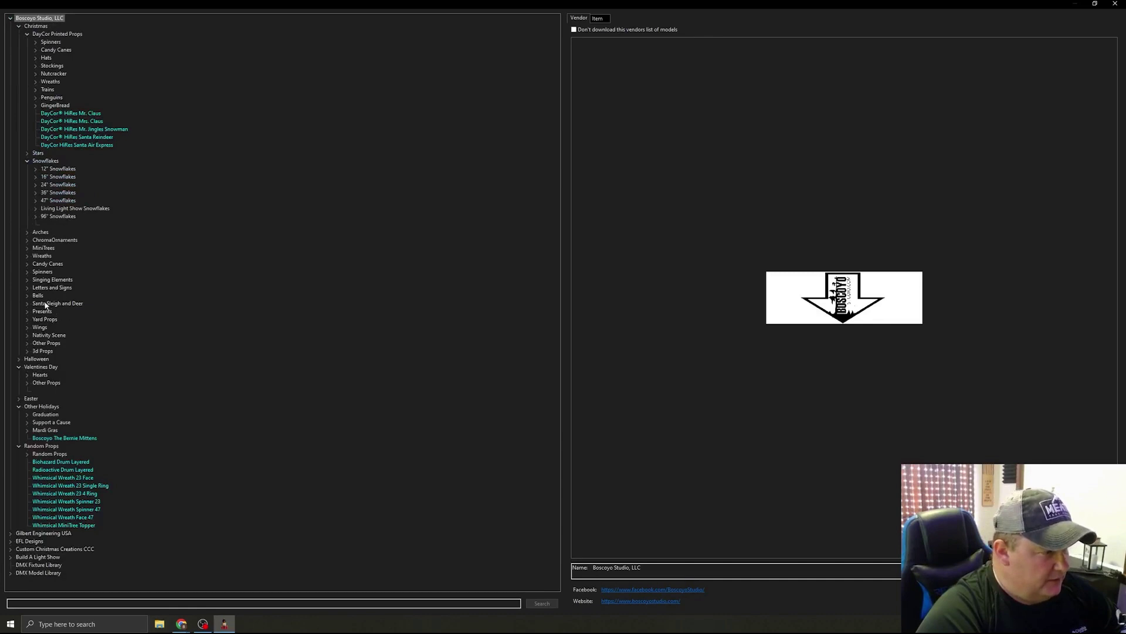
{"action": "left_click", "coordinate": [27, 280]}
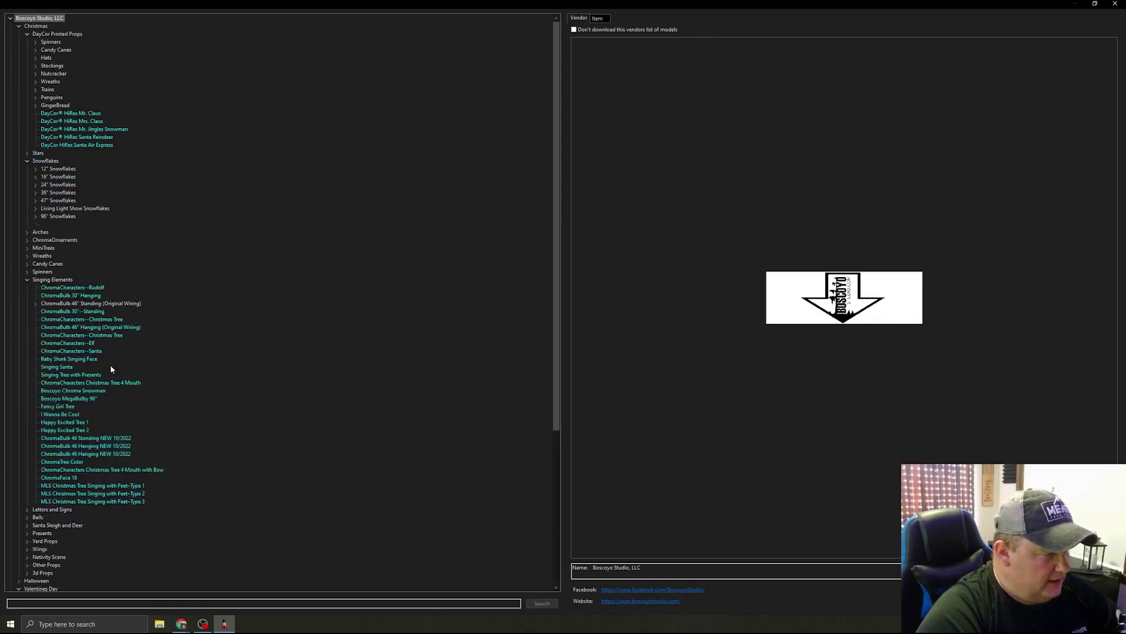
{"action": "left_click", "coordinate": [68, 304]}
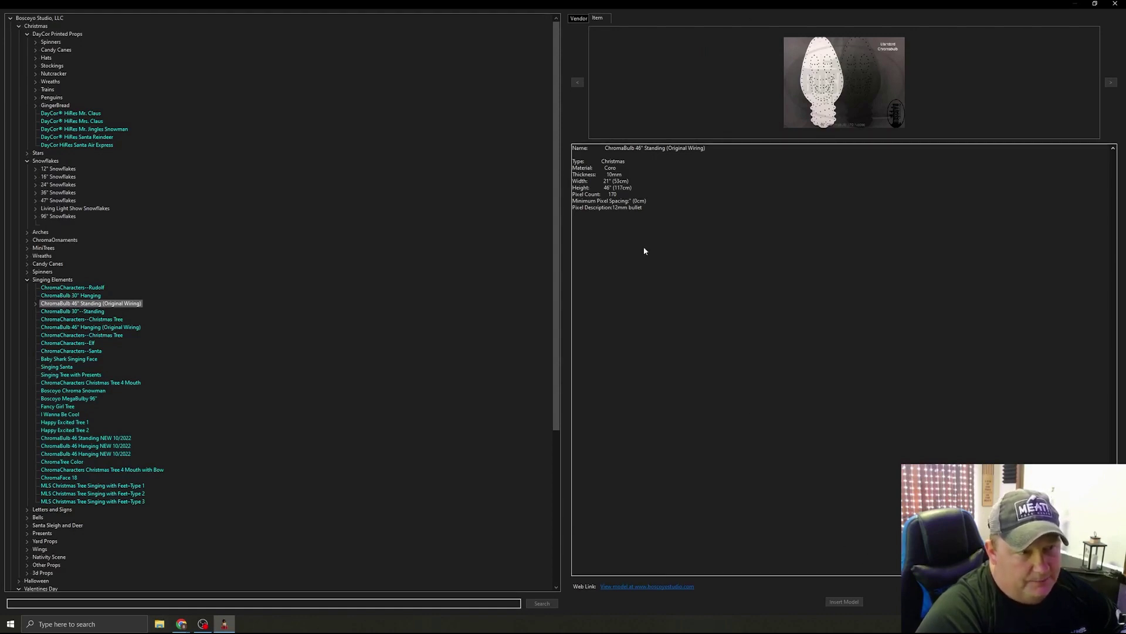
{"action": "left_click", "coordinate": [846, 602]}
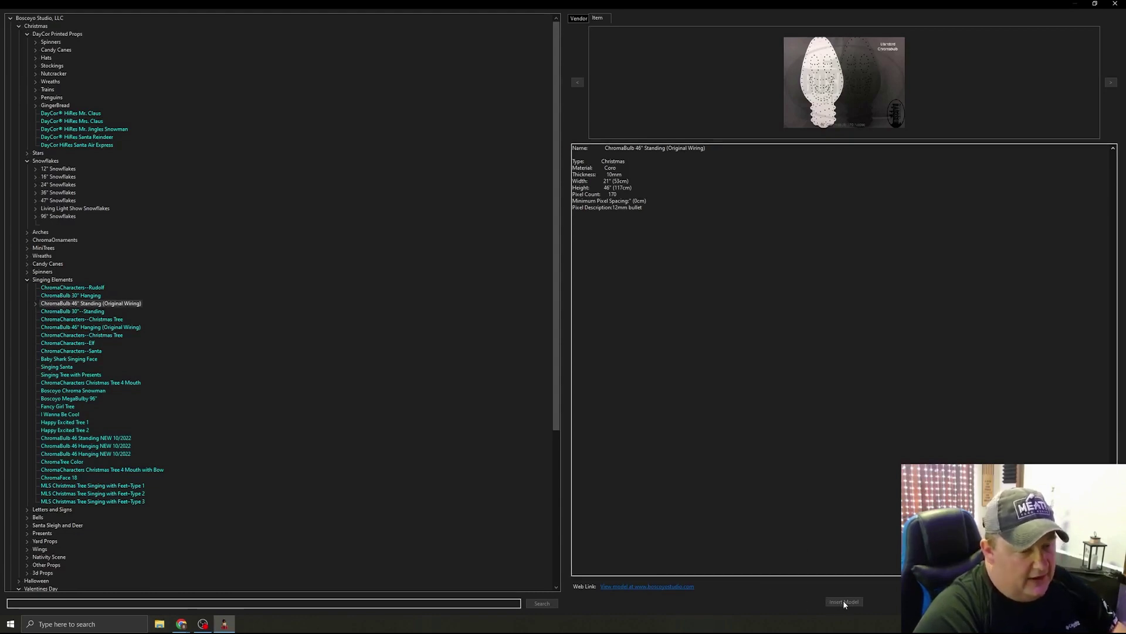
{"action": "left_click", "coordinate": [578, 18]}
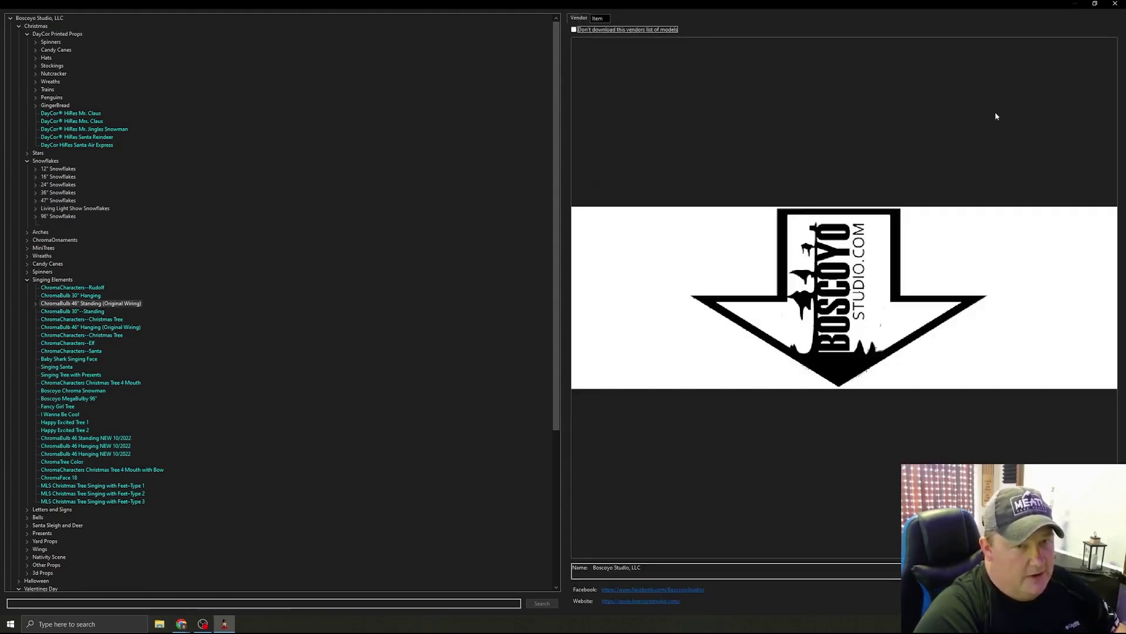
{"action": "left_click", "coordinate": [1116, 6]}
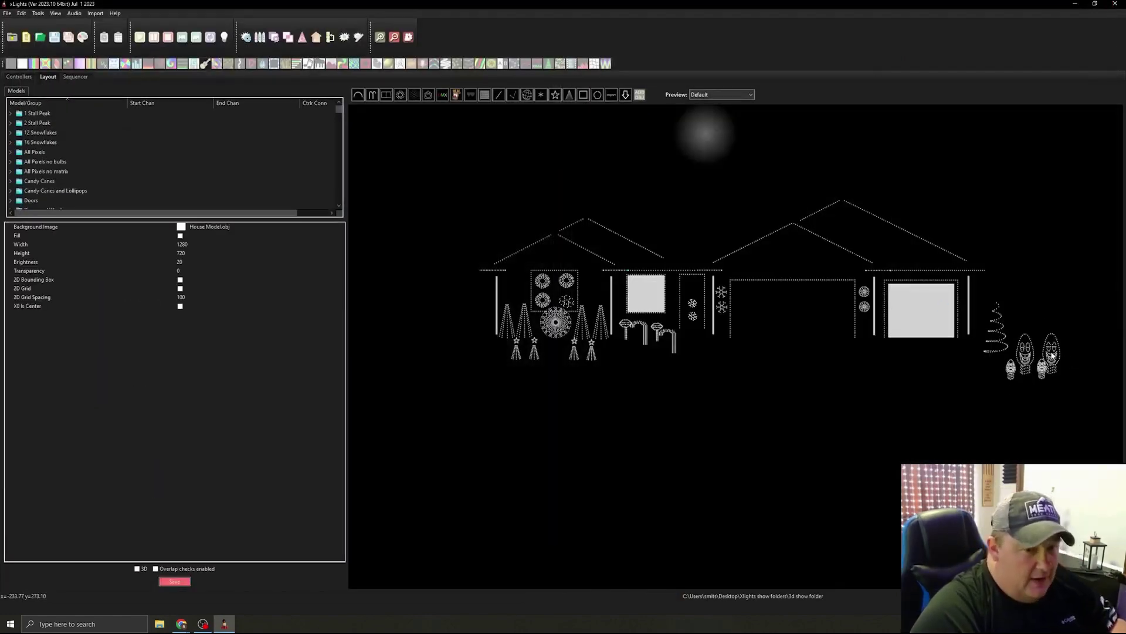
- Select the right-hand ChromaBulb model in the preview and bring up its context menu
{"action": "scroll", "coordinate": [1015, 437], "scroll_direction": "down", "scroll_amount": 2}
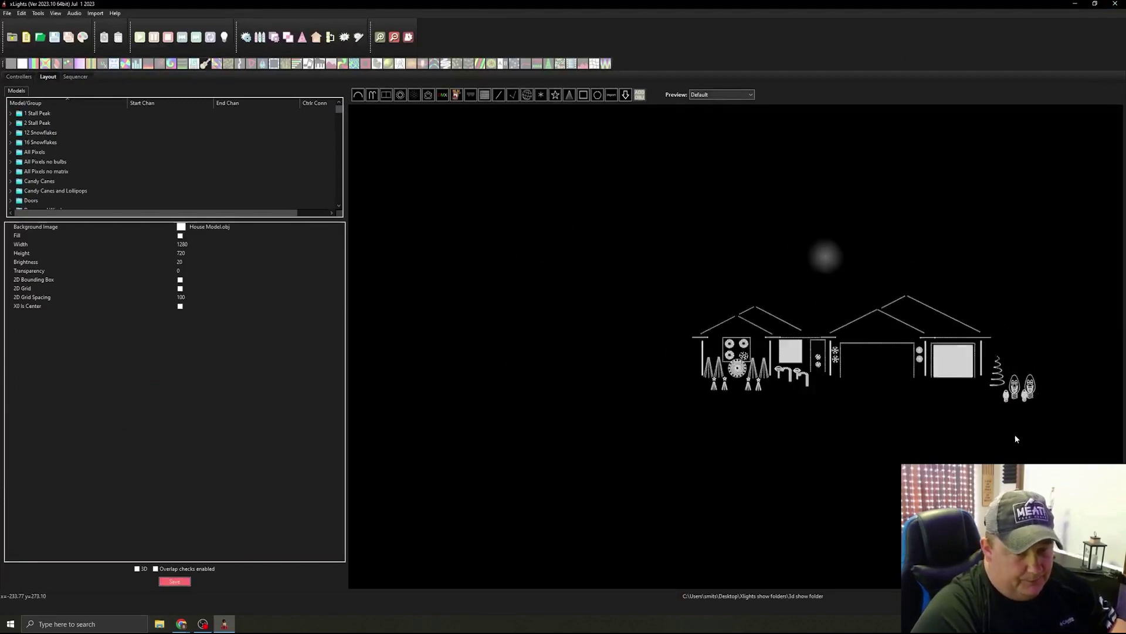
{"action": "scroll", "coordinate": [1034, 435], "scroll_direction": "up", "scroll_amount": 6}
{"action": "scroll", "coordinate": [962, 323], "scroll_direction": "up", "scroll_amount": 1}
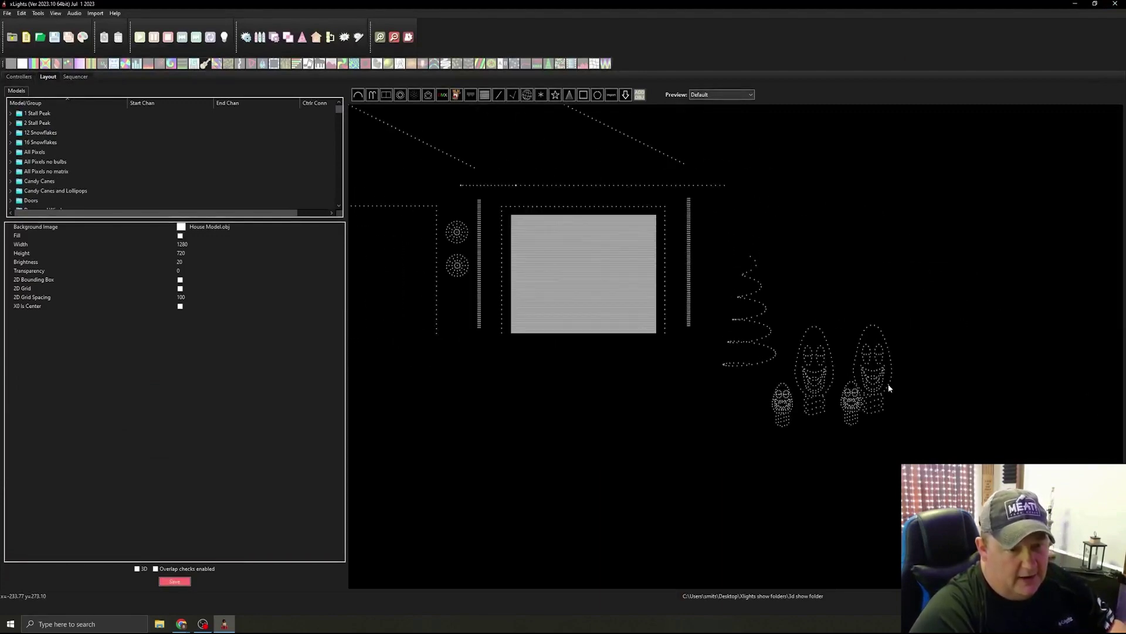
{"action": "left_click", "coordinate": [883, 377]}
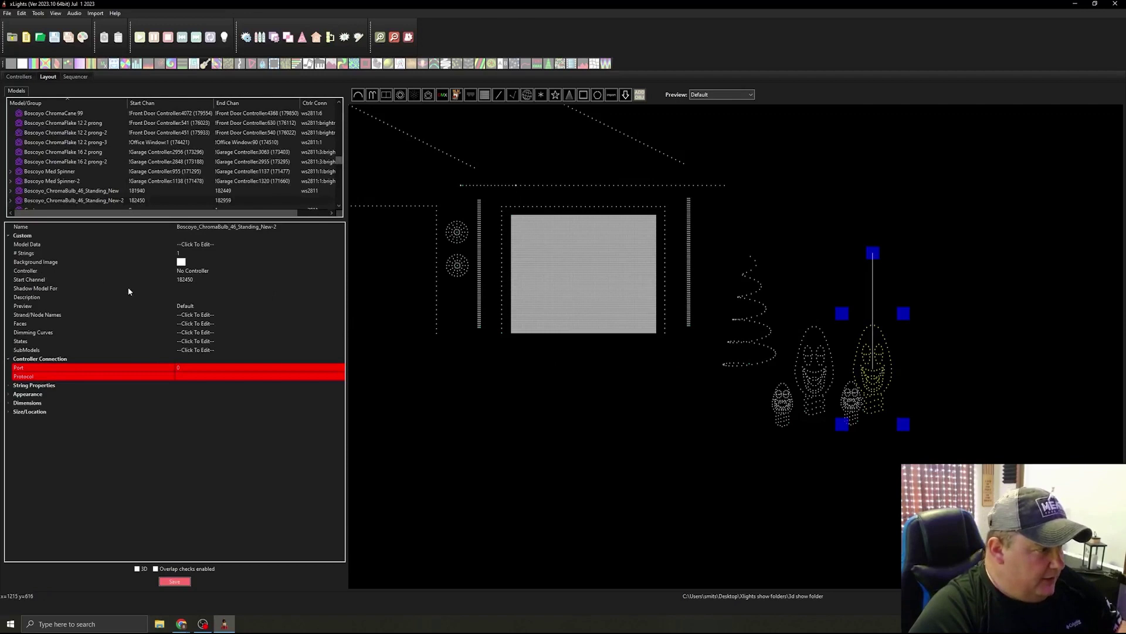
{"action": "right_click", "coordinate": [883, 362]}
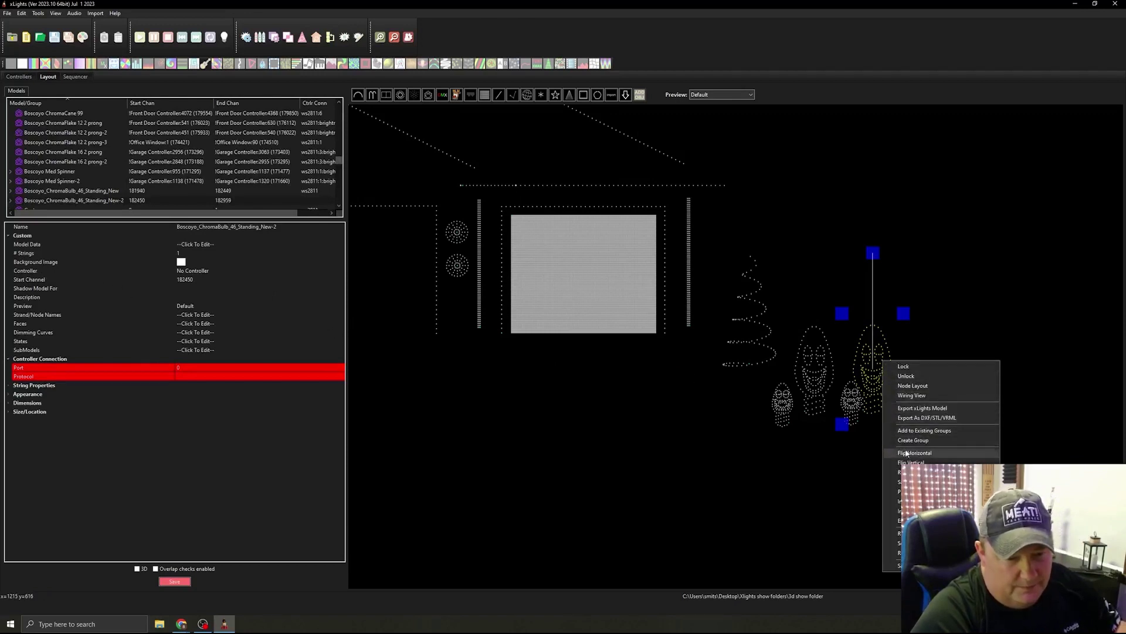
{"action": "left_click", "coordinate": [917, 395]}
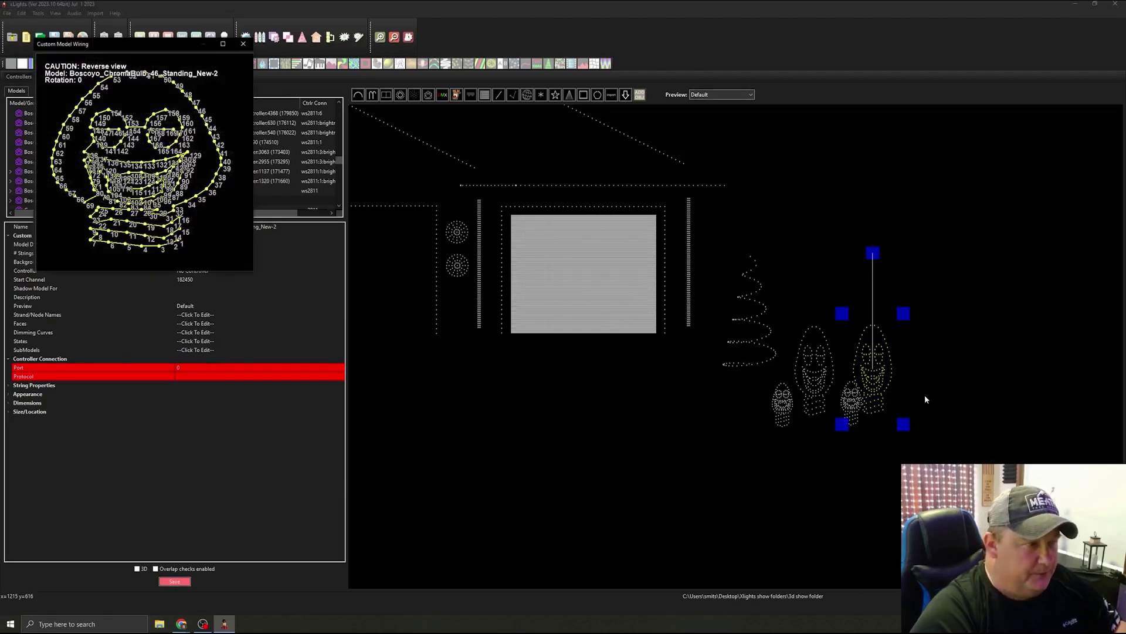
{"action": "left_click", "coordinate": [223, 44]}
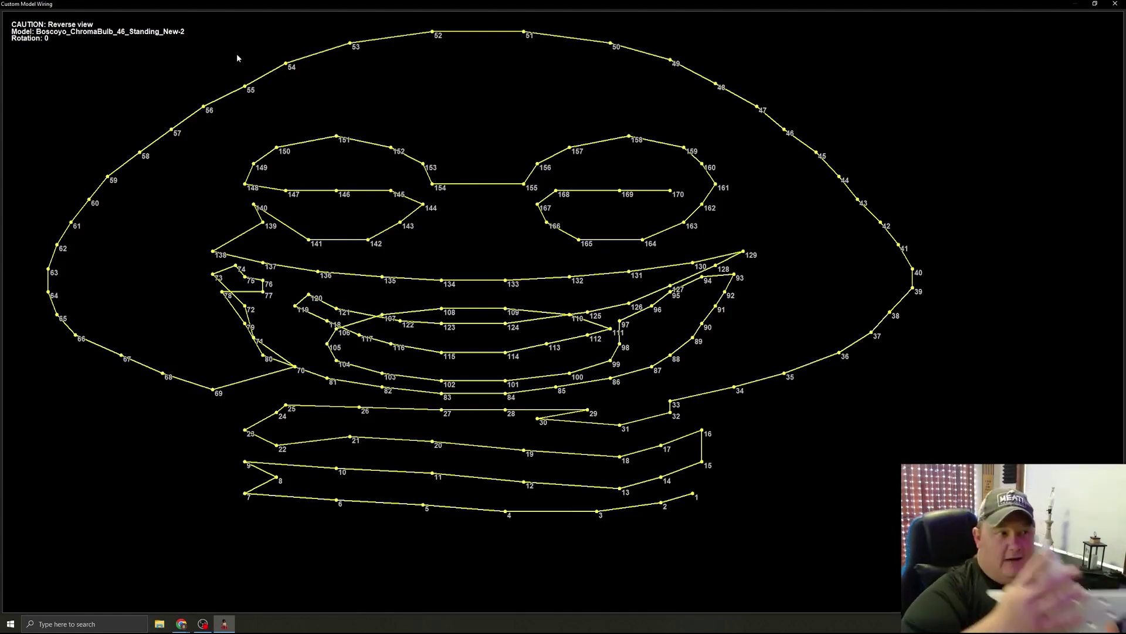
{"action": "left_click", "coordinate": [1115, 3]}
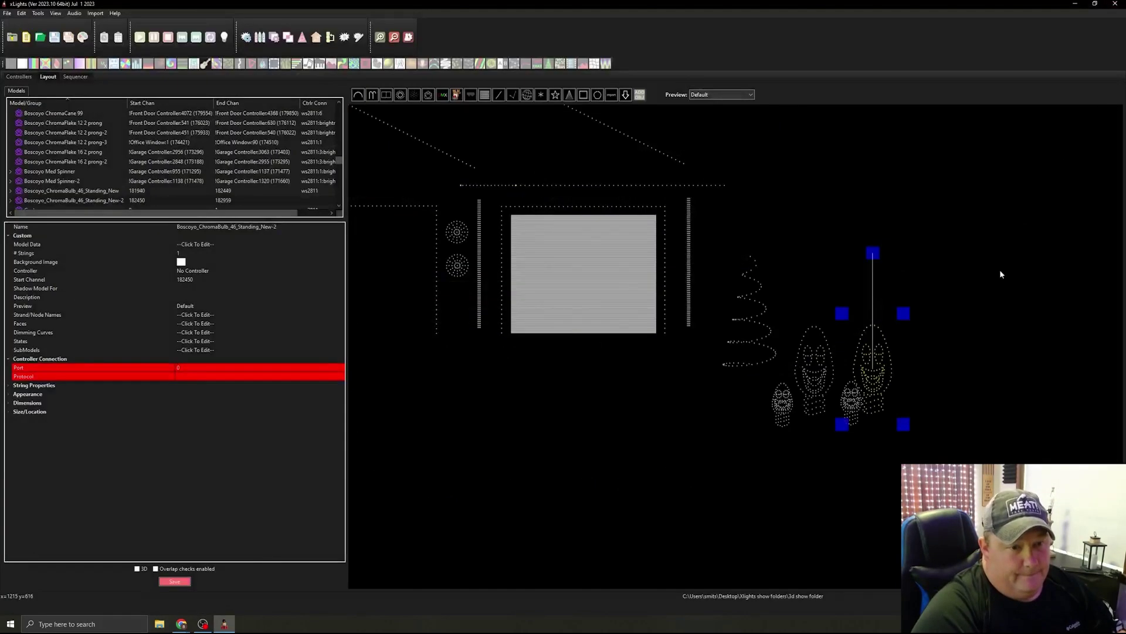
- Open the ChromaBulb_46_Standing_New-2 wiring view maximized and zoom through nodes 1–170
{"action": "right_click", "coordinate": [892, 365]}
{"action": "left_click", "coordinate": [914, 401]}
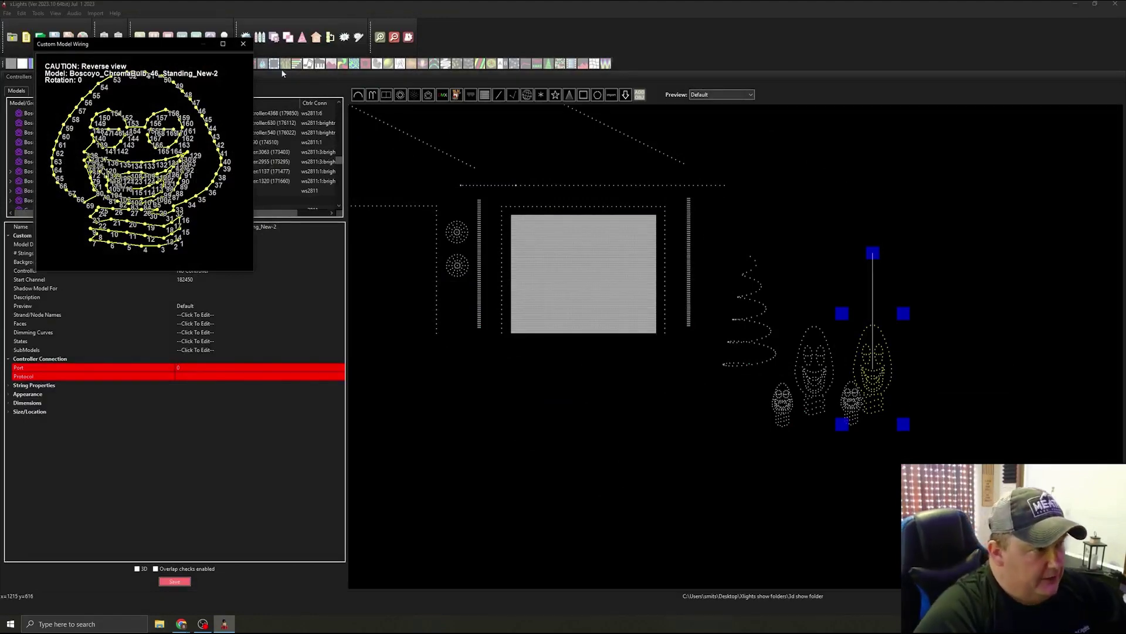
{"action": "left_click", "coordinate": [223, 45]}
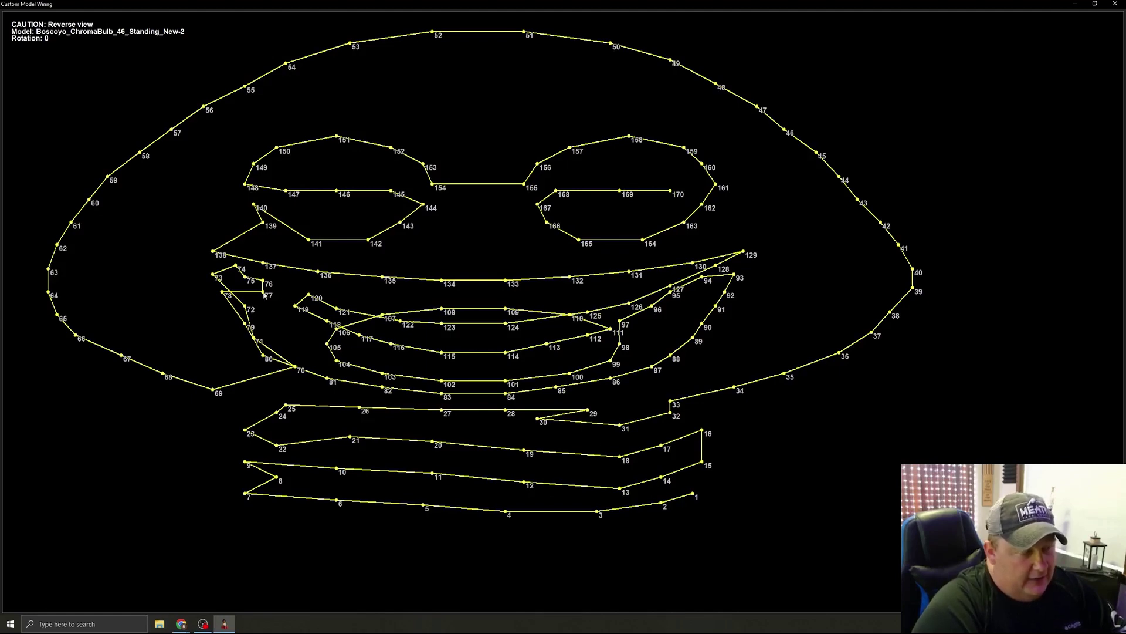
{"action": "scroll", "coordinate": [264, 295], "scroll_direction": "up", "scroll_amount": 5}
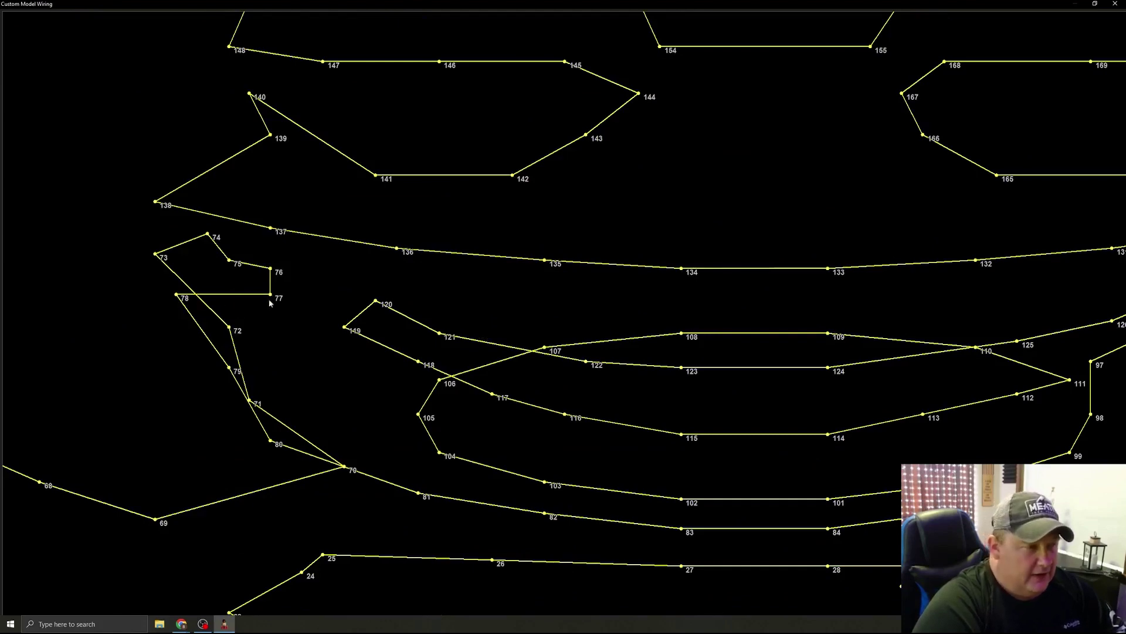
{"action": "scroll", "coordinate": [289, 306], "scroll_direction": "down", "scroll_amount": 10}
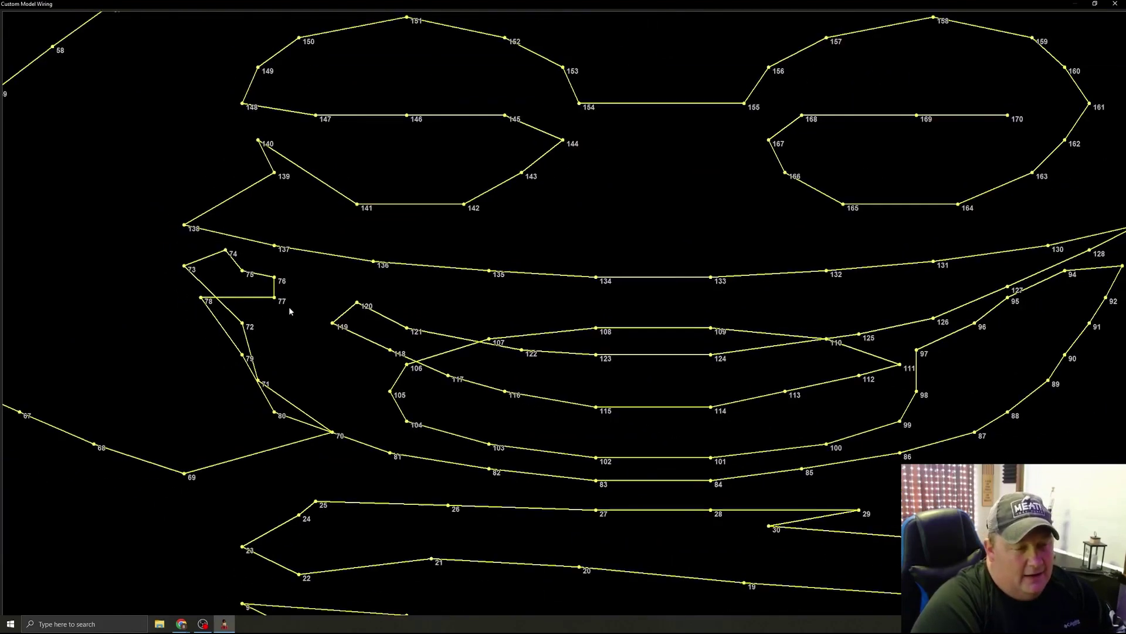
{"action": "scroll", "coordinate": [455, 346], "scroll_direction": "up", "scroll_amount": 3}
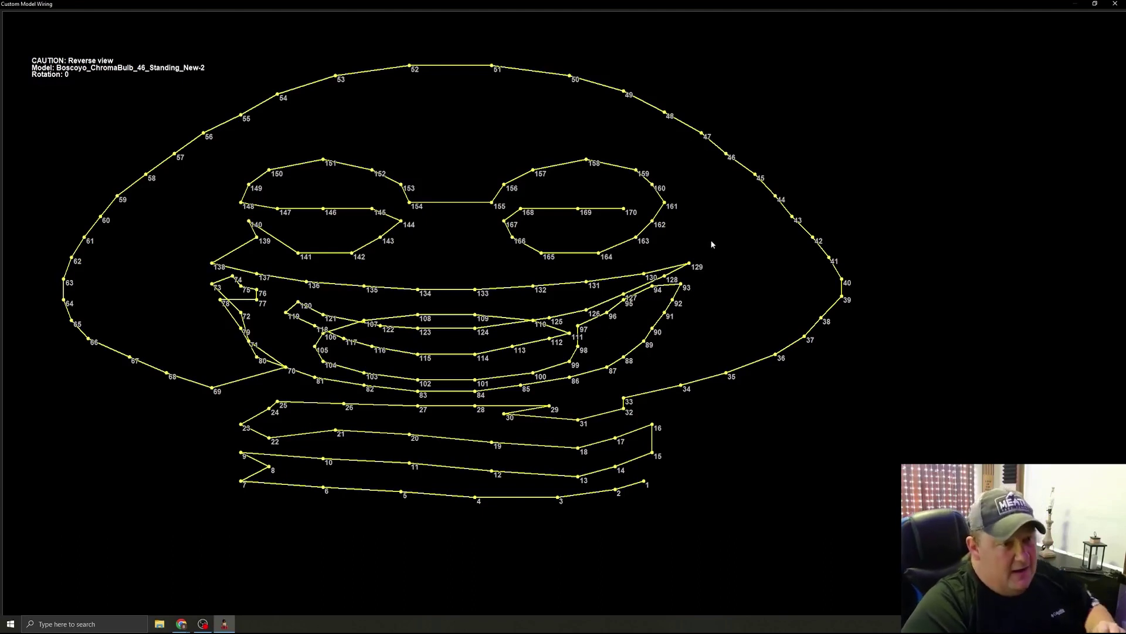
- Export the dark wiring diagram as a large PNG to Downloads, then close the wiring window
{"action": "right_click", "coordinate": [719, 220]}
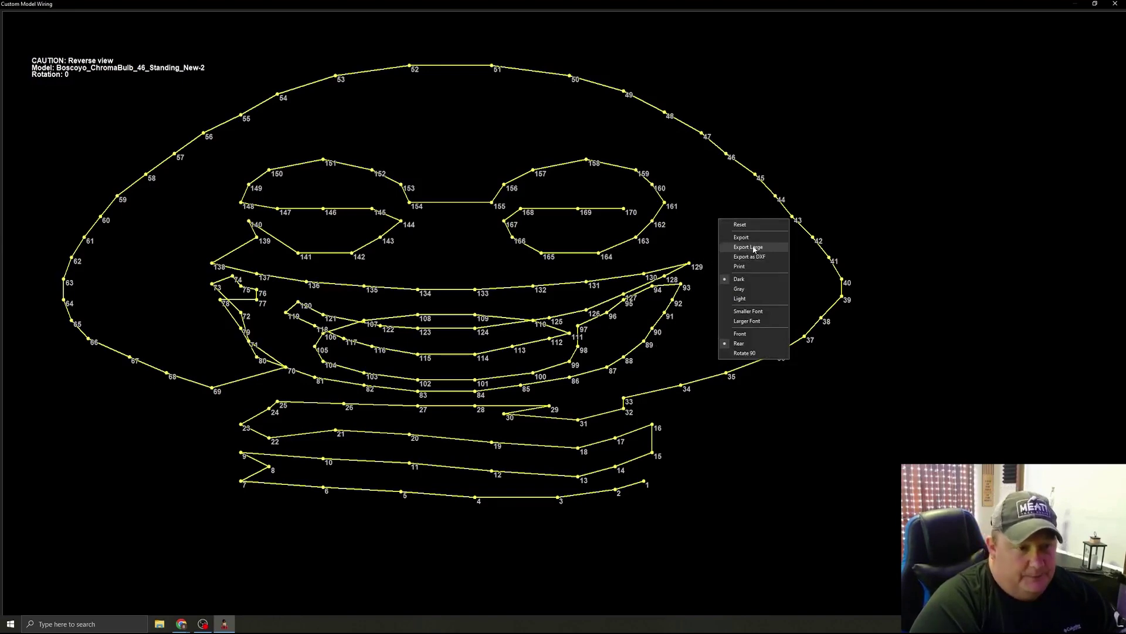
{"action": "left_click", "coordinate": [755, 247]}
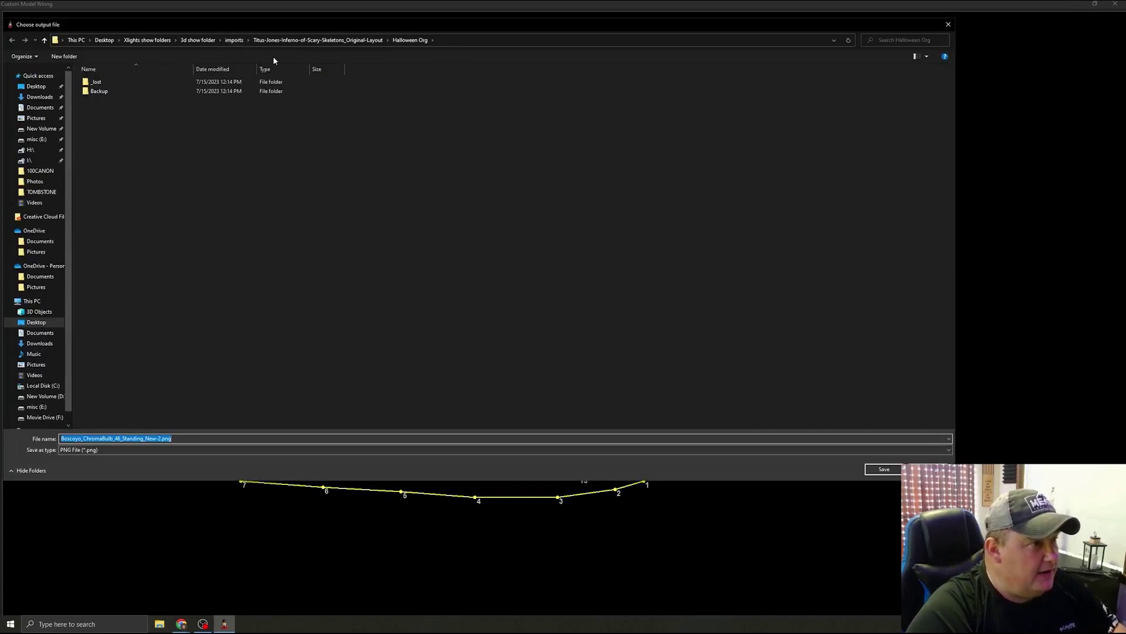
{"action": "left_click", "coordinate": [41, 97]}
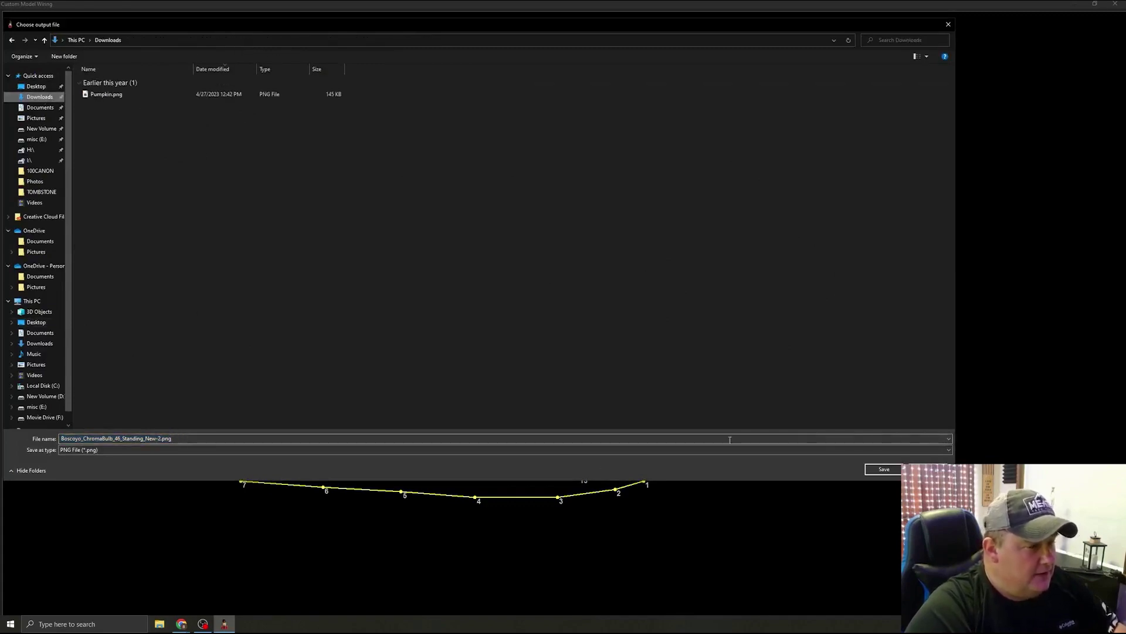
{"action": "left_click", "coordinate": [883, 471]}
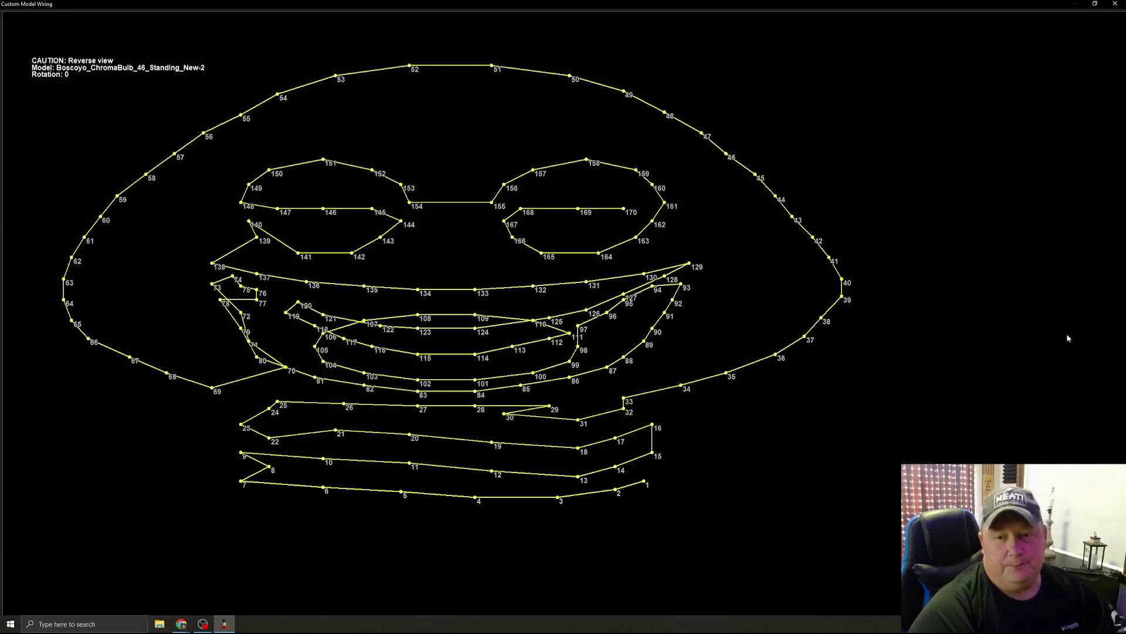
{"action": "left_click", "coordinate": [1115, 3]}
{"action": "left_click", "coordinate": [1075, 4]}
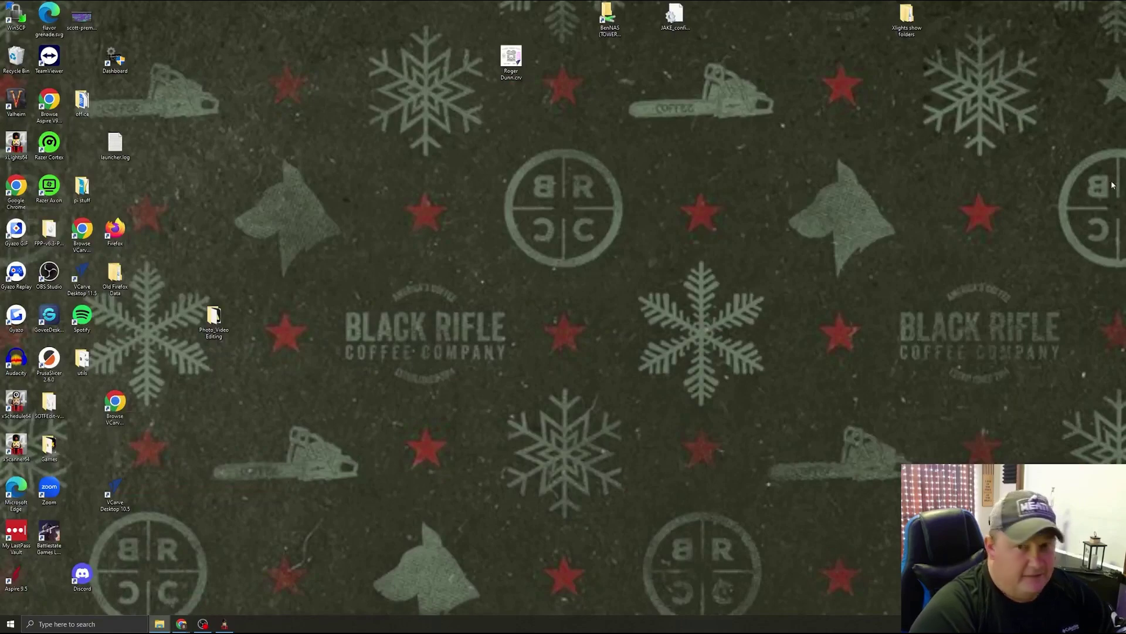
- Open Boscoyo_ChromaBulb_46_Standing_New-2.png from Downloads in Photos
{"action": "left_click", "coordinate": [159, 624]}
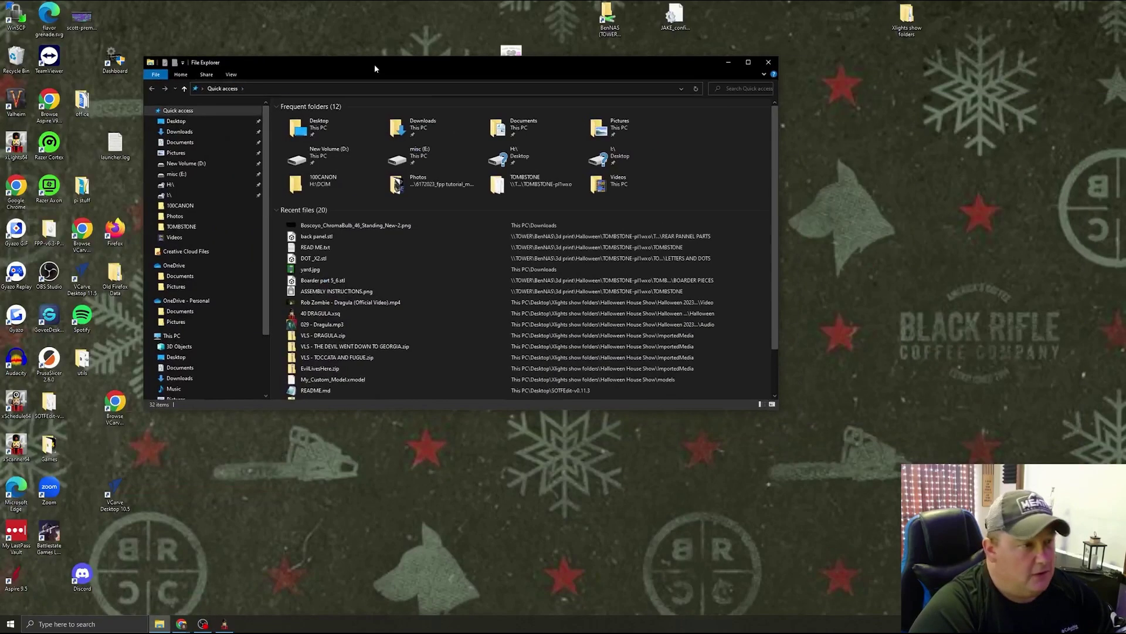
{"action": "left_click", "coordinate": [179, 132]}
{"action": "double_click", "coordinate": [345, 129]}
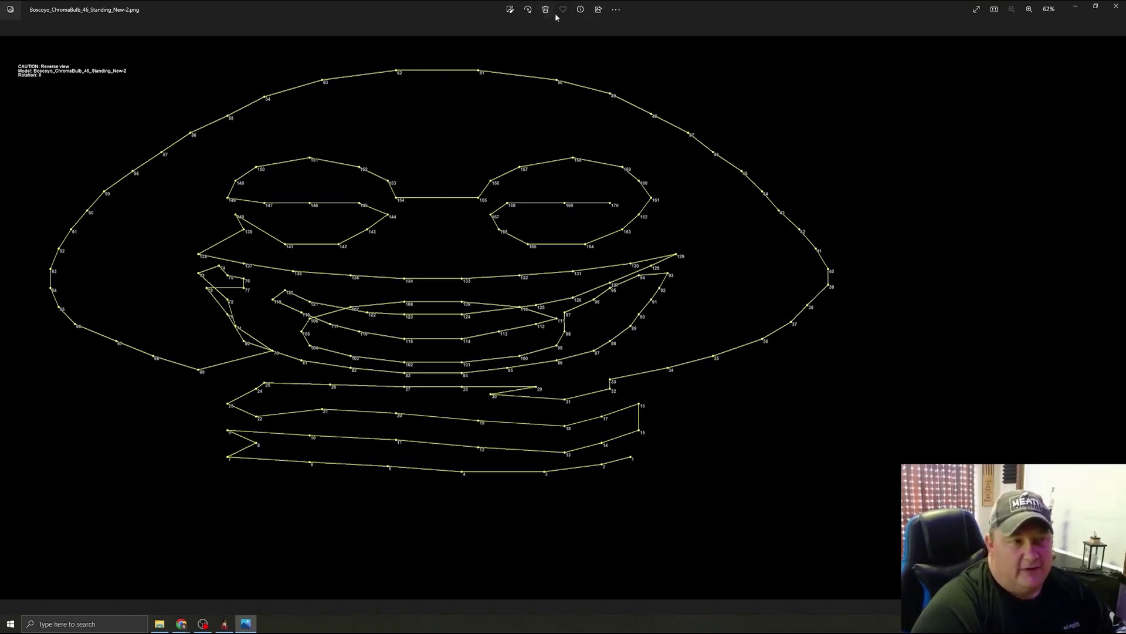
- Close Photos, reopen the ChromaBulb New-2 wiring view in xLights, and set its background to Gray
{"action": "left_click", "coordinate": [1116, 6]}
{"action": "left_click", "coordinate": [224, 624]}
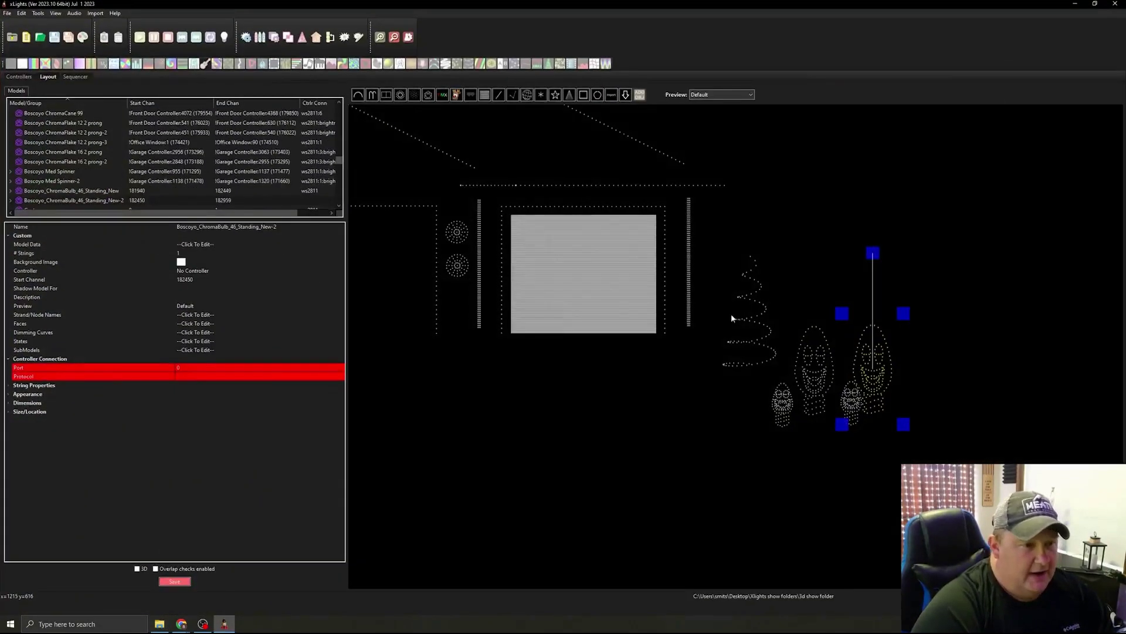
{"action": "right_click", "coordinate": [886, 366]}
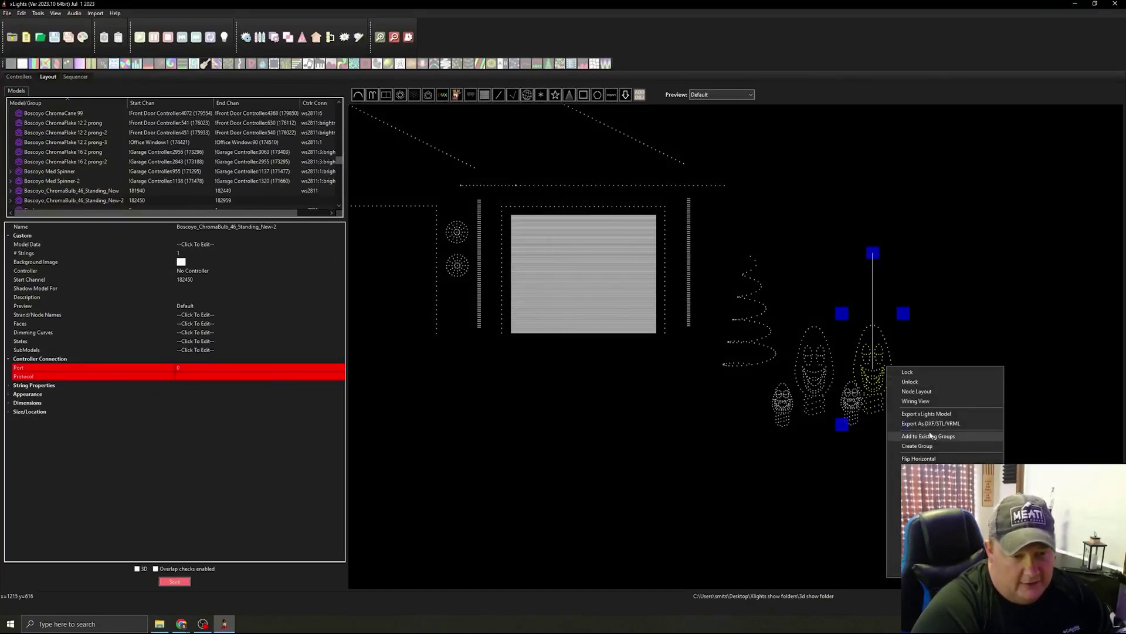
{"action": "left_click", "coordinate": [930, 402]}
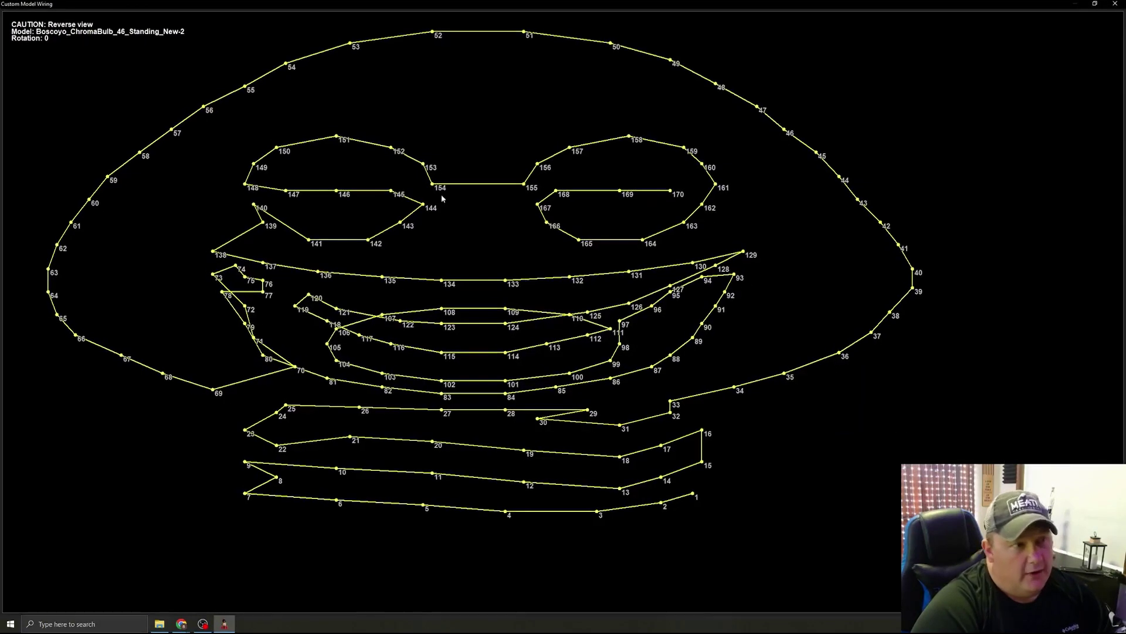
{"action": "right_click", "coordinate": [497, 206]}
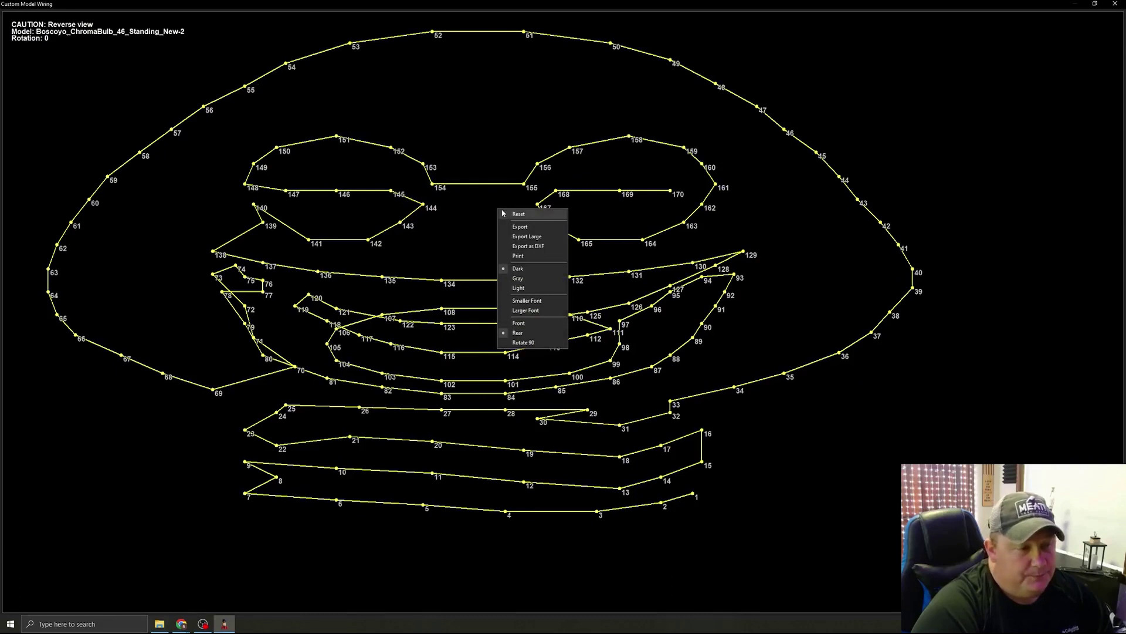
{"action": "left_click", "coordinate": [529, 278]}
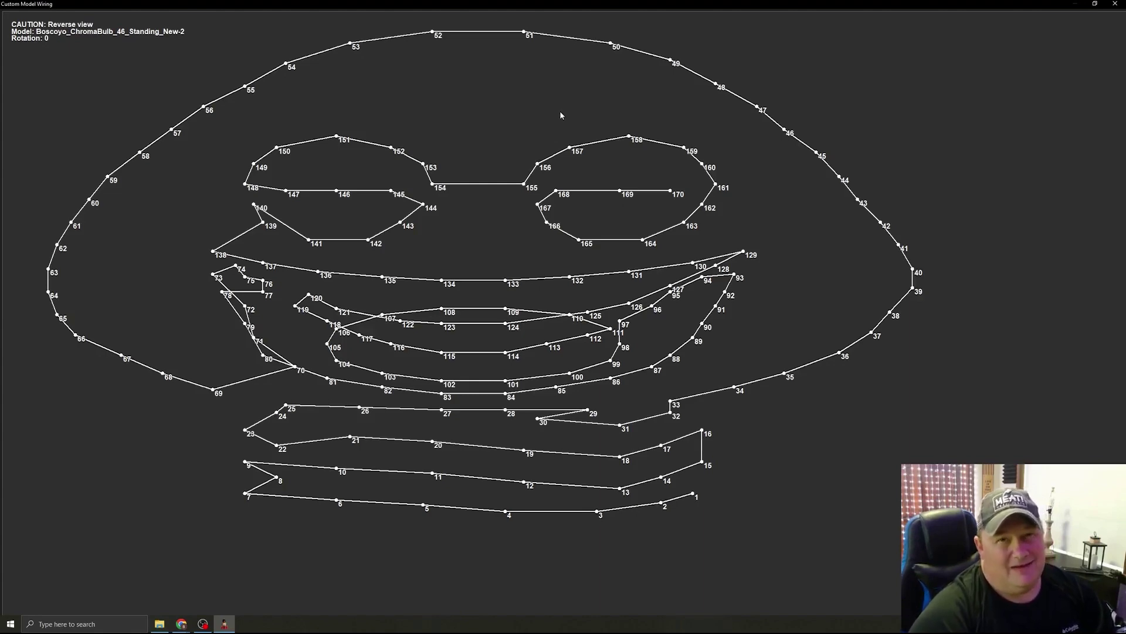
- Switch the diagram to the Light scheme and export it large as Boscoyo_ChromaBulb_46_Standing_New-3.png
{"action": "right_click", "coordinate": [536, 110]}
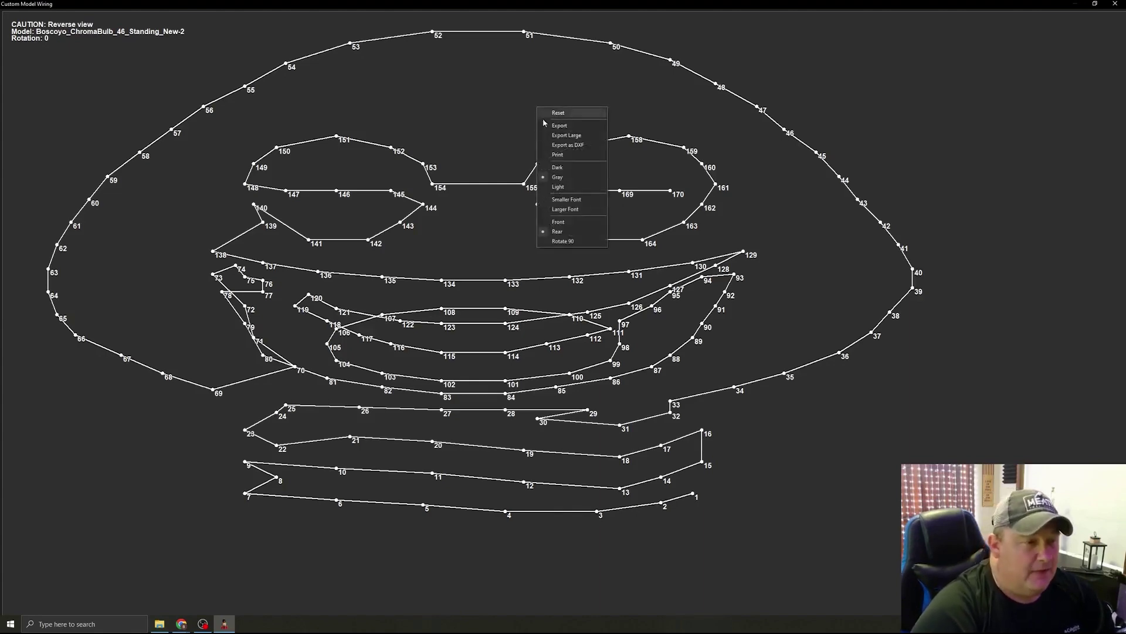
{"action": "left_click", "coordinate": [562, 194]}
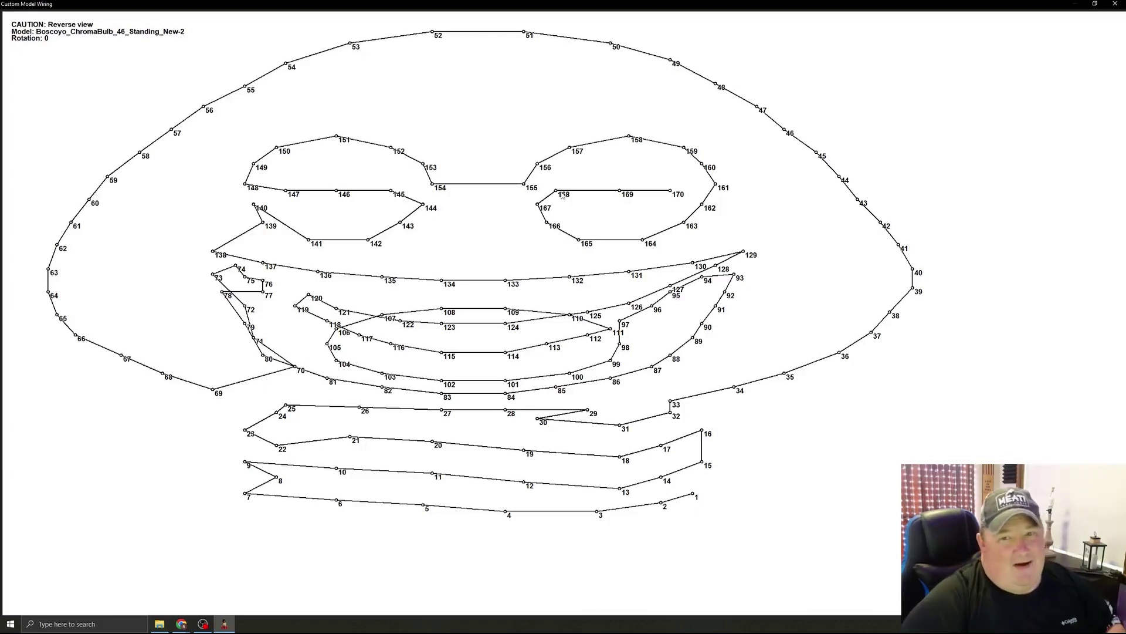
{"action": "right_click", "coordinate": [602, 216]}
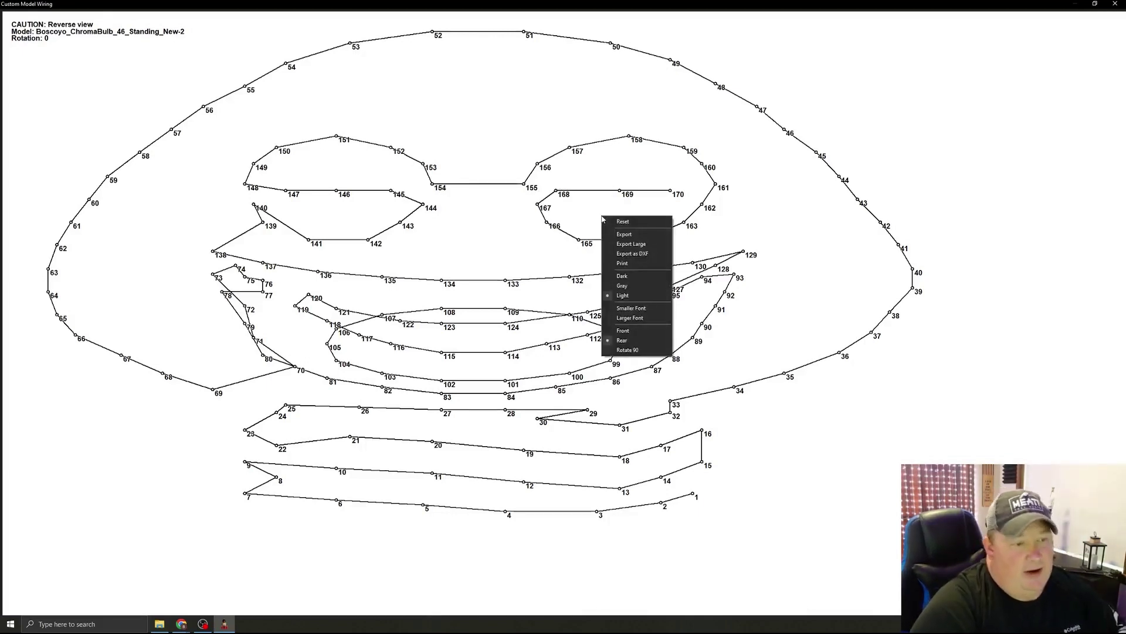
{"action": "left_click", "coordinate": [645, 244]}
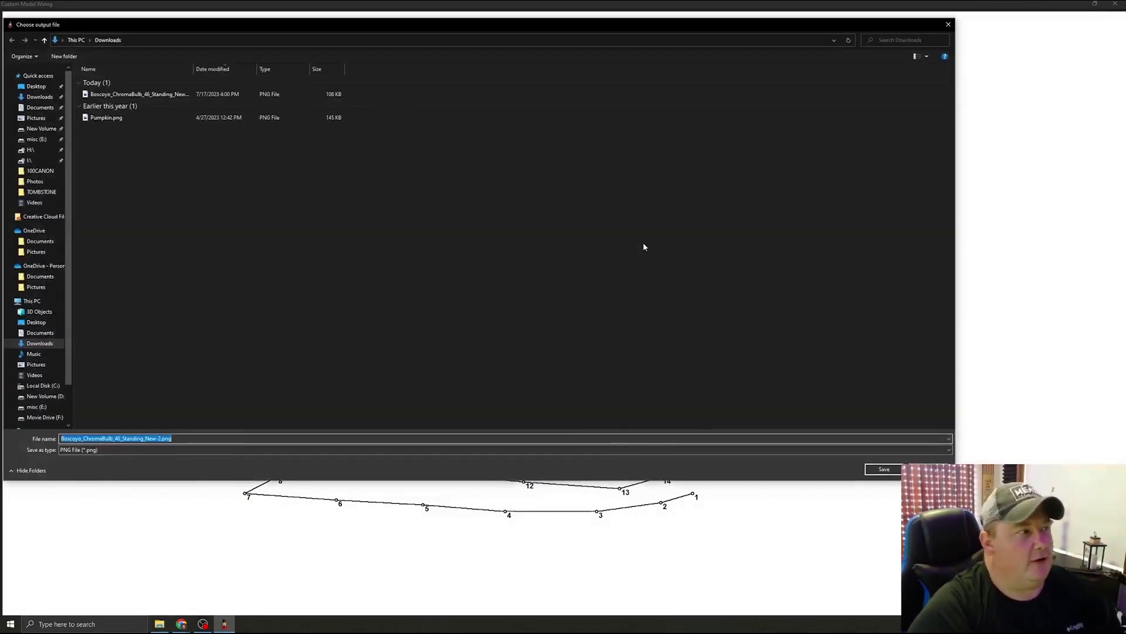
{"action": "left_click", "coordinate": [185, 440]}
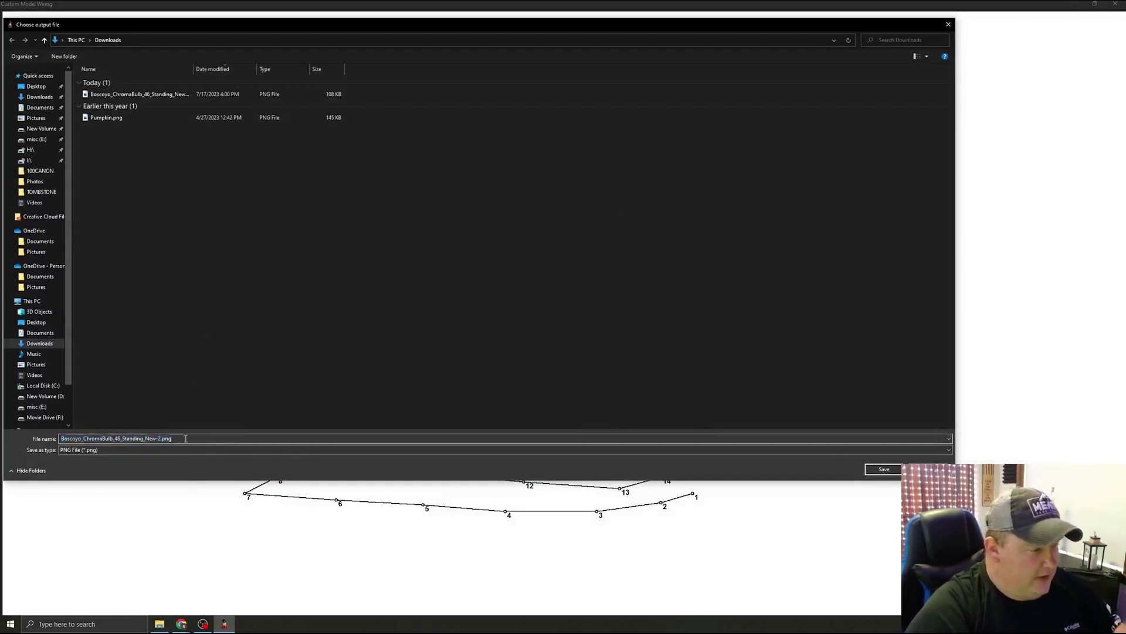
{"action": "key", "text": "Left"}
{"action": "key", "text": "Left"}
{"action": "key", "text": "Left"}
{"action": "key", "text": "Left"}
{"action": "key", "text": "BackSpace"}
{"action": "type", "text": "3"}
{"action": "left_click", "coordinate": [884, 469]}
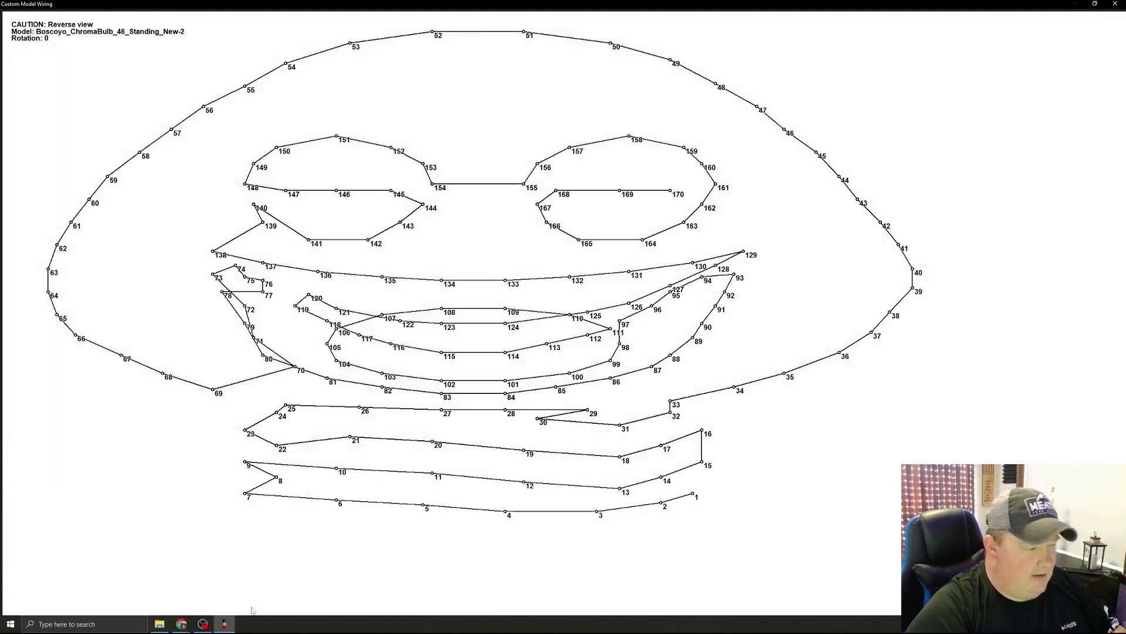
- Close the wiring window, refresh Downloads, and preview New-3.png in Photos before closing it
{"action": "left_click", "coordinate": [1111, 5]}
{"action": "left_click", "coordinate": [1078, 4]}
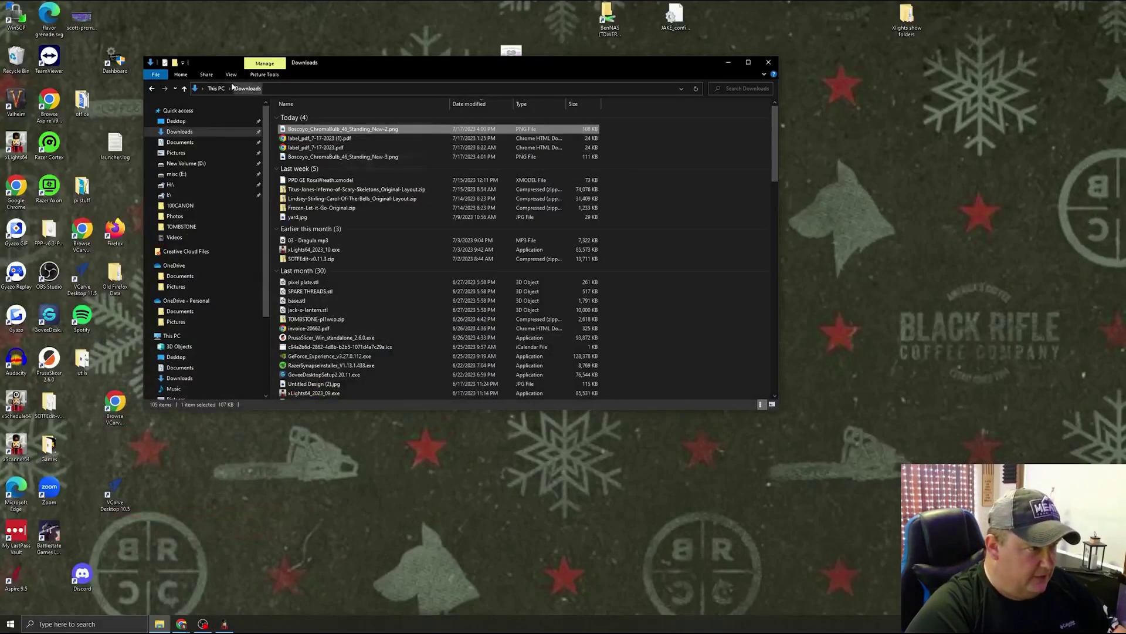
{"action": "left_click", "coordinate": [696, 89]}
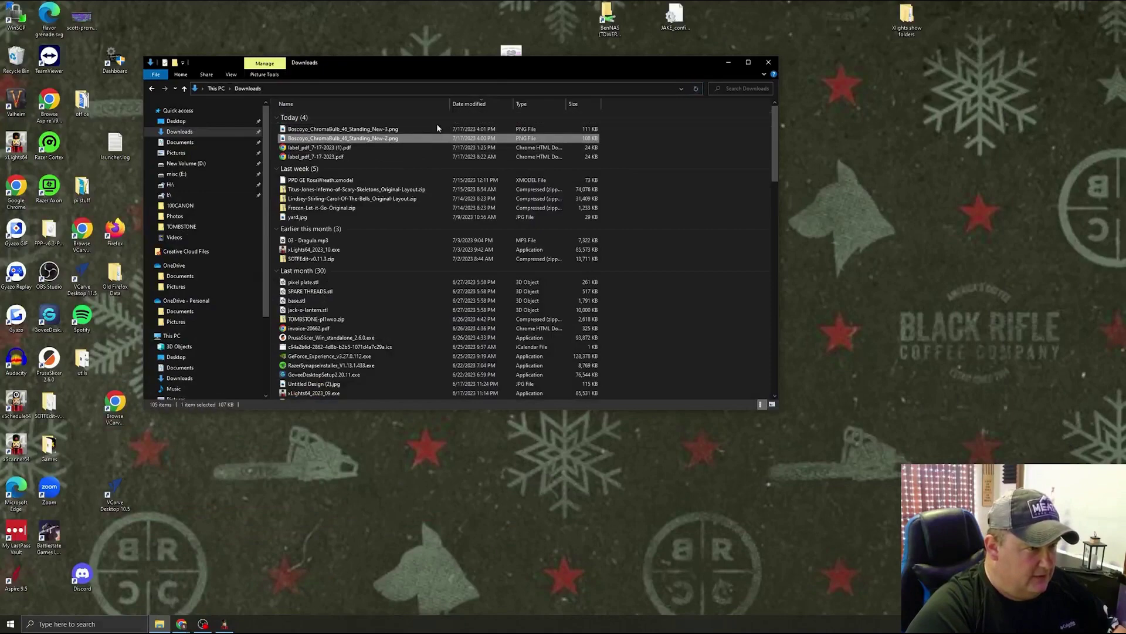
{"action": "left_click", "coordinate": [385, 130]}
{"action": "double_click", "coordinate": [386, 130]}
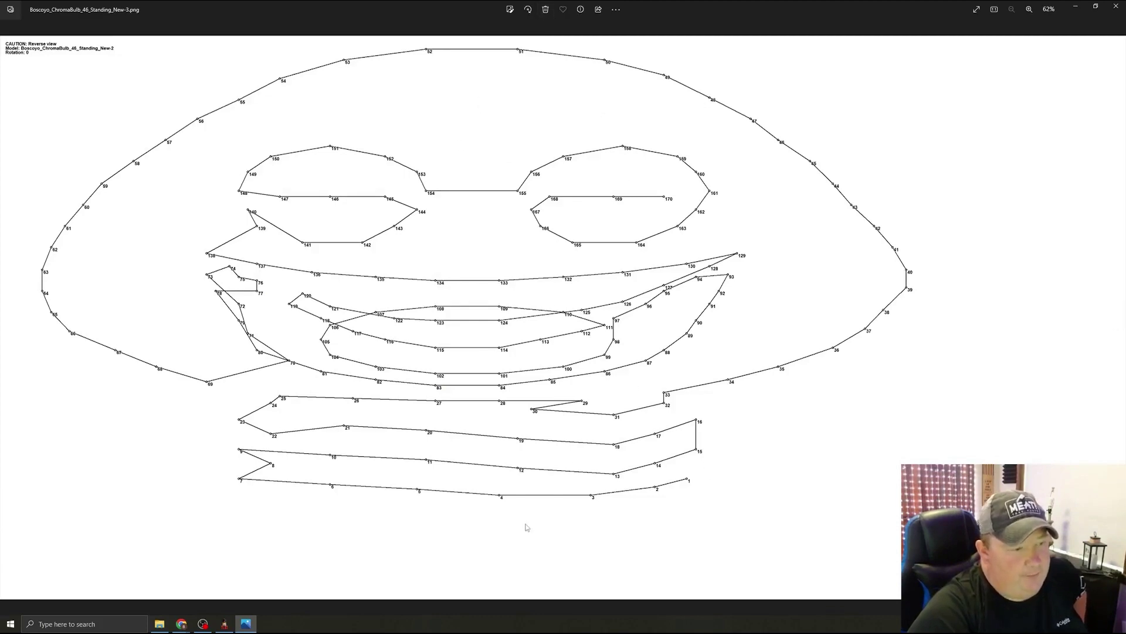
{"action": "left_click", "coordinate": [1116, 5]}
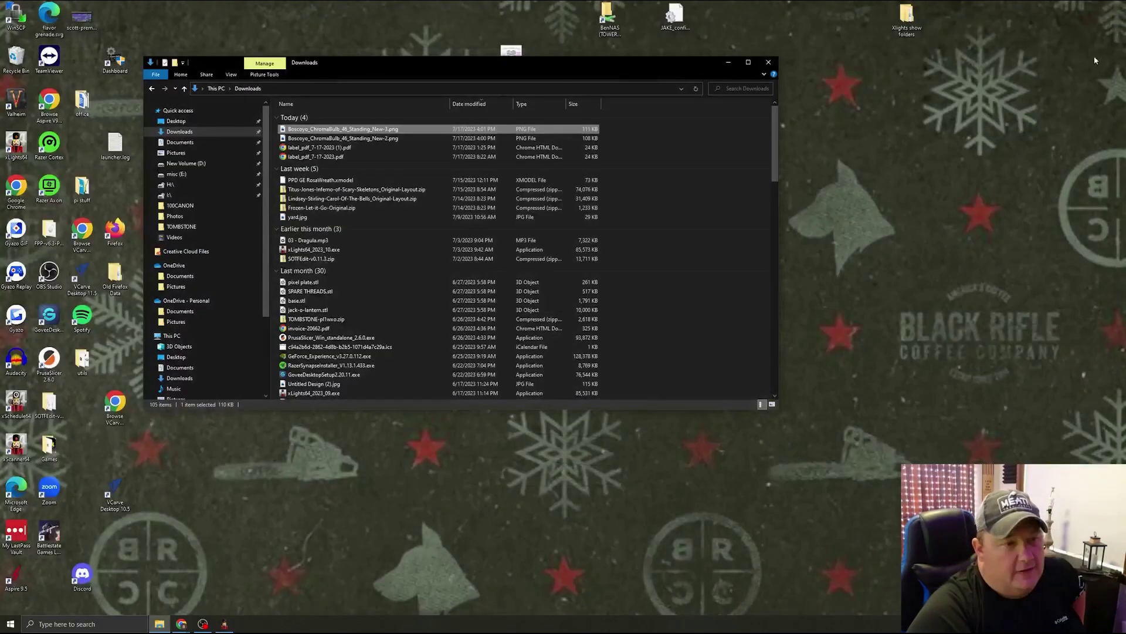
- Return to xLights, select Boscoyo_ChromaBulb_46_Standing_New and expand its submodels
{"action": "left_click", "coordinate": [228, 625]}
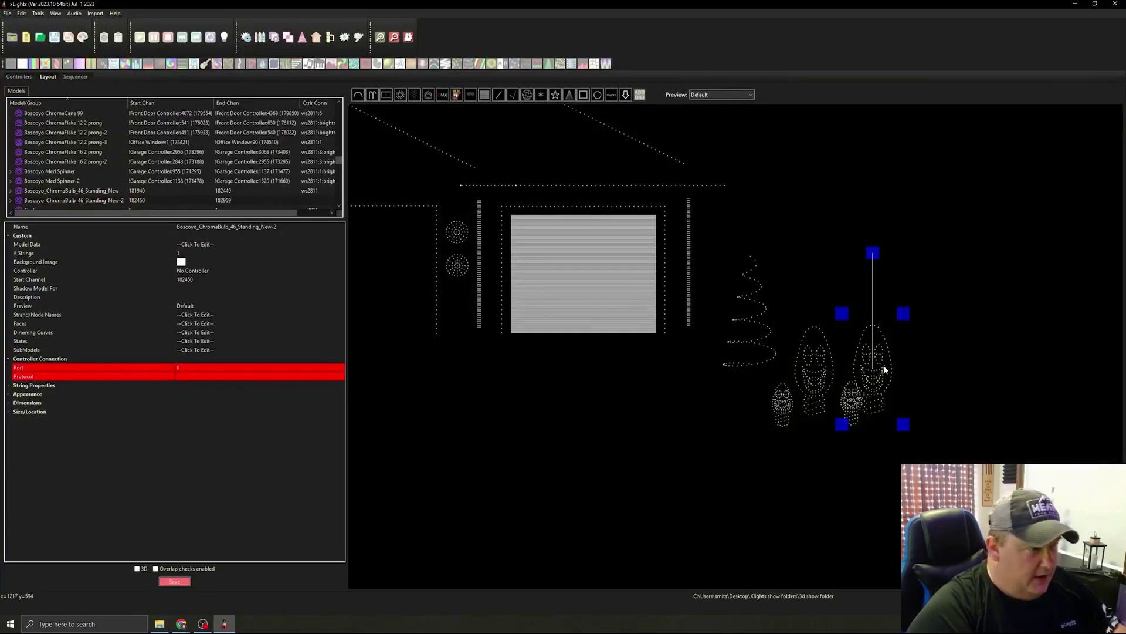
{"action": "left_click", "coordinate": [96, 193]}
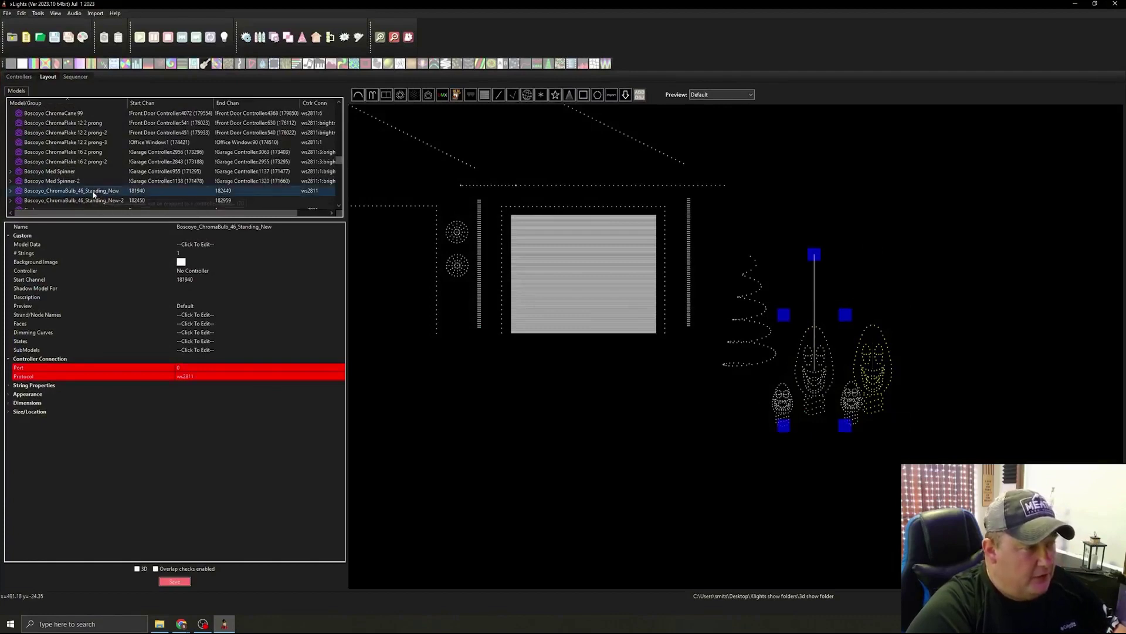
{"action": "left_click", "coordinate": [11, 190]}
{"action": "scroll", "coordinate": [35, 153], "scroll_direction": "down", "scroll_amount": 3}
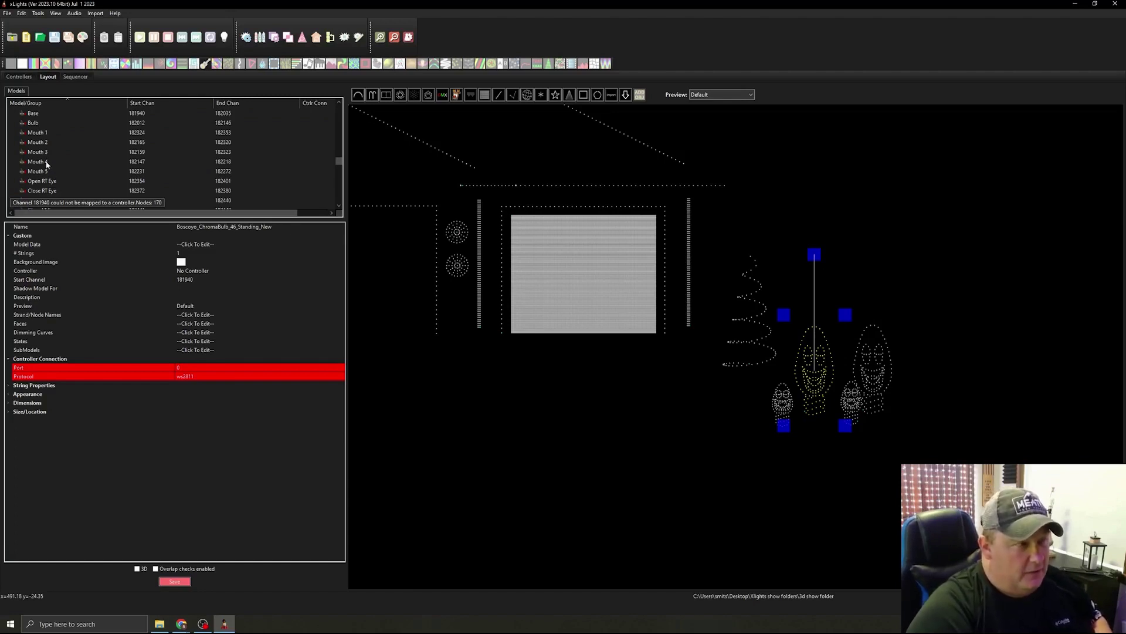
- Review the node ranges of Base, Bulb, Mouth 1–5, and Open/Close RT Eye submodels
{"action": "left_click", "coordinate": [35, 113]}
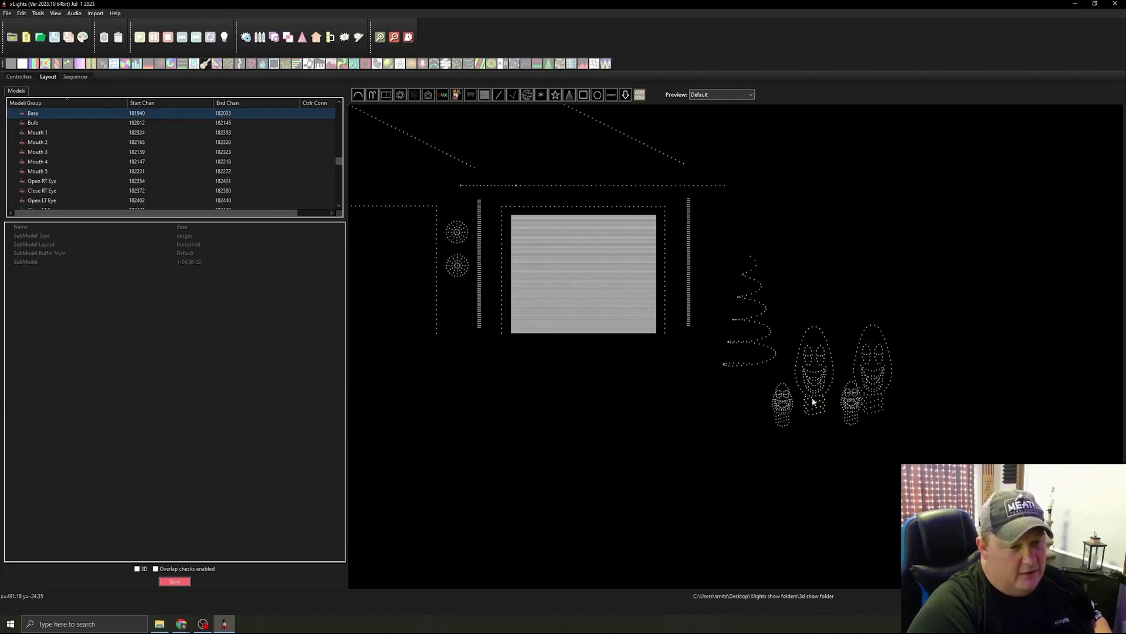
{"action": "left_click", "coordinate": [33, 122]}
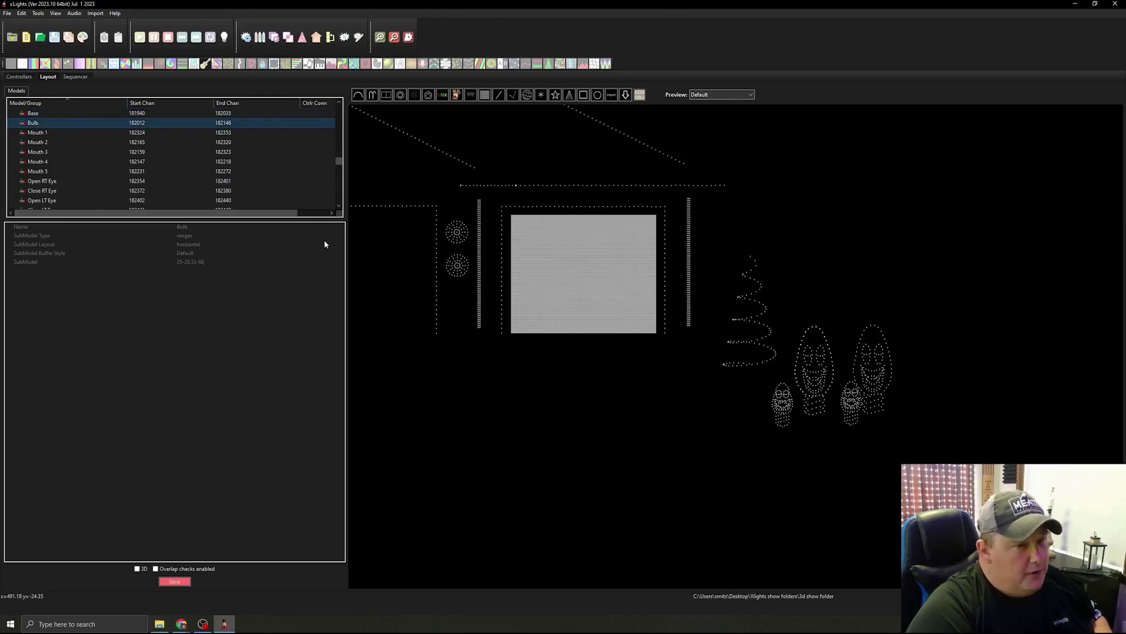
{"action": "left_click", "coordinate": [36, 134]}
{"action": "left_click", "coordinate": [39, 143]}
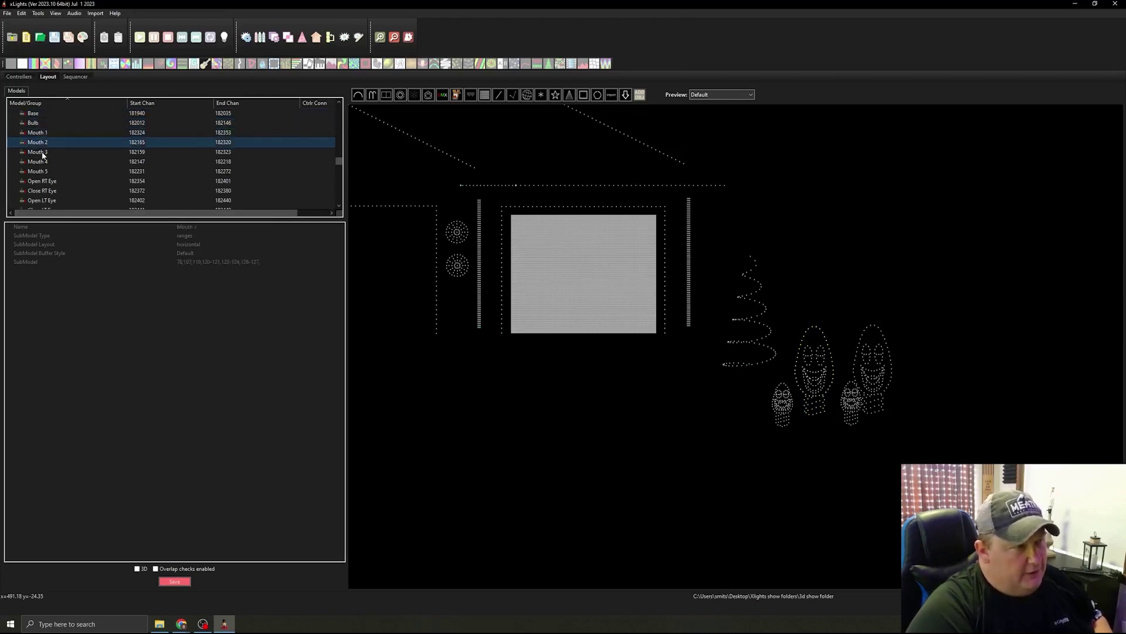
{"action": "left_click", "coordinate": [42, 152]}
{"action": "left_click", "coordinate": [53, 163]}
{"action": "left_click", "coordinate": [47, 171]}
{"action": "left_click", "coordinate": [58, 181]}
{"action": "left_click", "coordinate": [49, 190]}
{"action": "scroll", "coordinate": [56, 196], "scroll_direction": "down", "scroll_amount": 3}
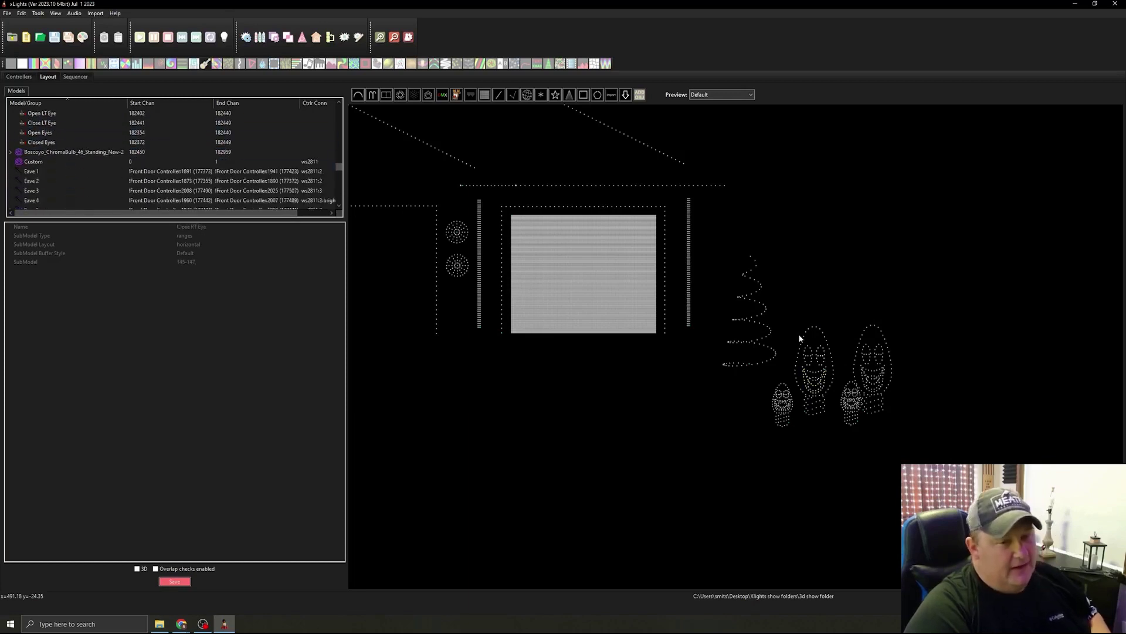
- Select the GE RosaWreath 1 wreath on the zoomed house layout and bring up its action menu
{"action": "left_click", "coordinate": [873, 367]}
{"action": "scroll", "coordinate": [614, 355], "scroll_direction": "down", "scroll_amount": 8}
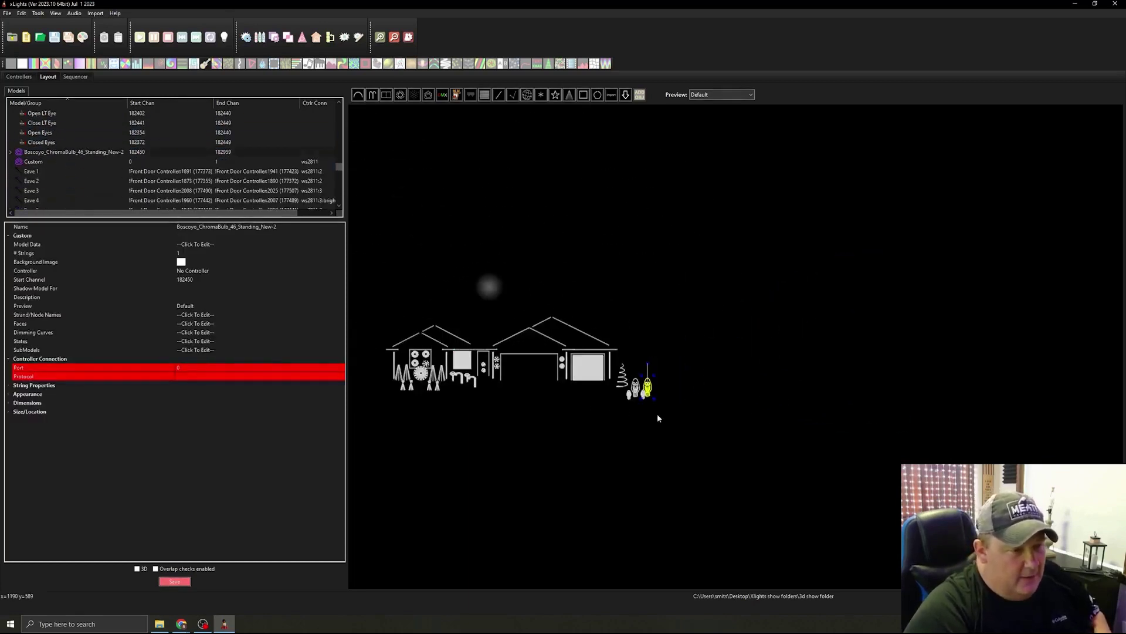
{"action": "scroll", "coordinate": [464, 414], "scroll_direction": "up", "scroll_amount": 10}
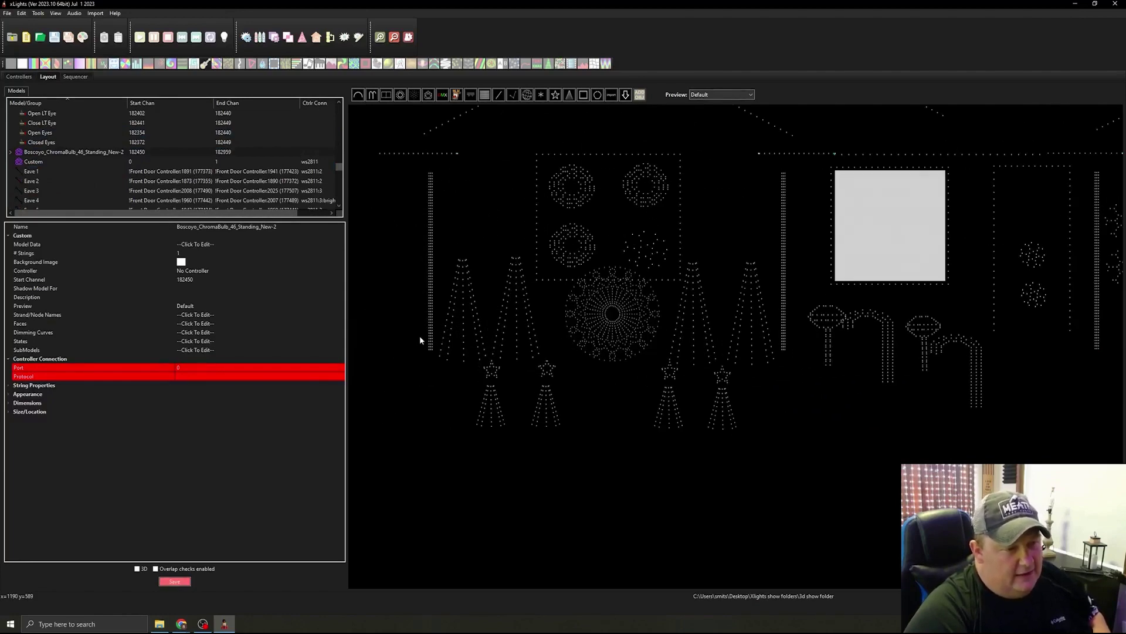
{"action": "scroll", "coordinate": [768, 356], "scroll_direction": "down", "scroll_amount": 6}
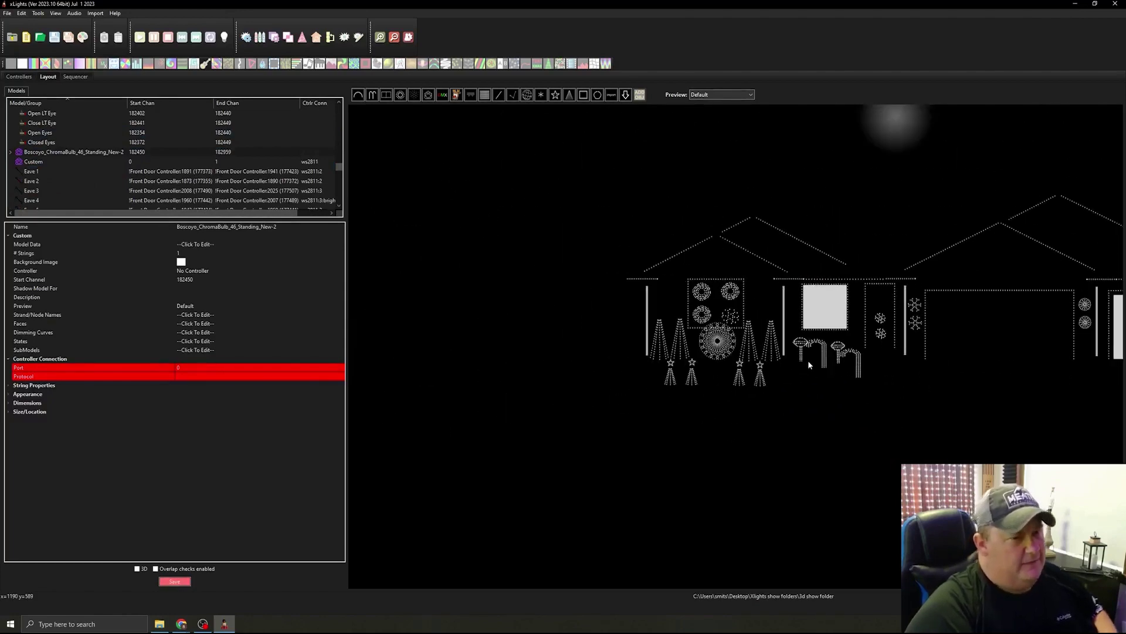
{"action": "left_click", "coordinate": [725, 350]}
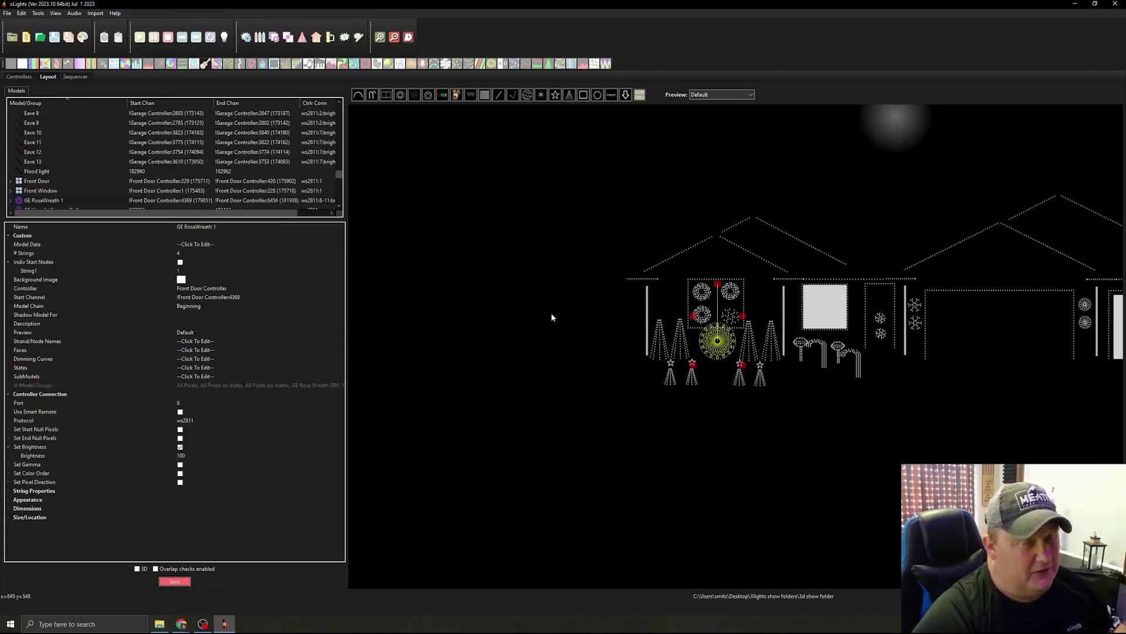
{"action": "right_click", "coordinate": [721, 354]}
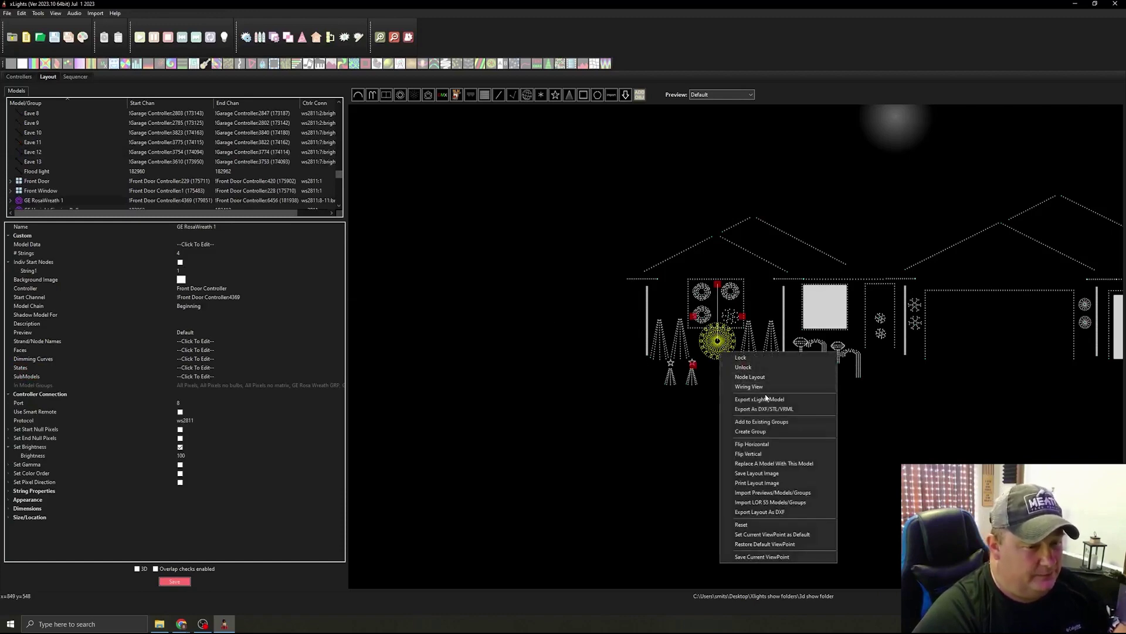
{"action": "left_click", "coordinate": [764, 387]}
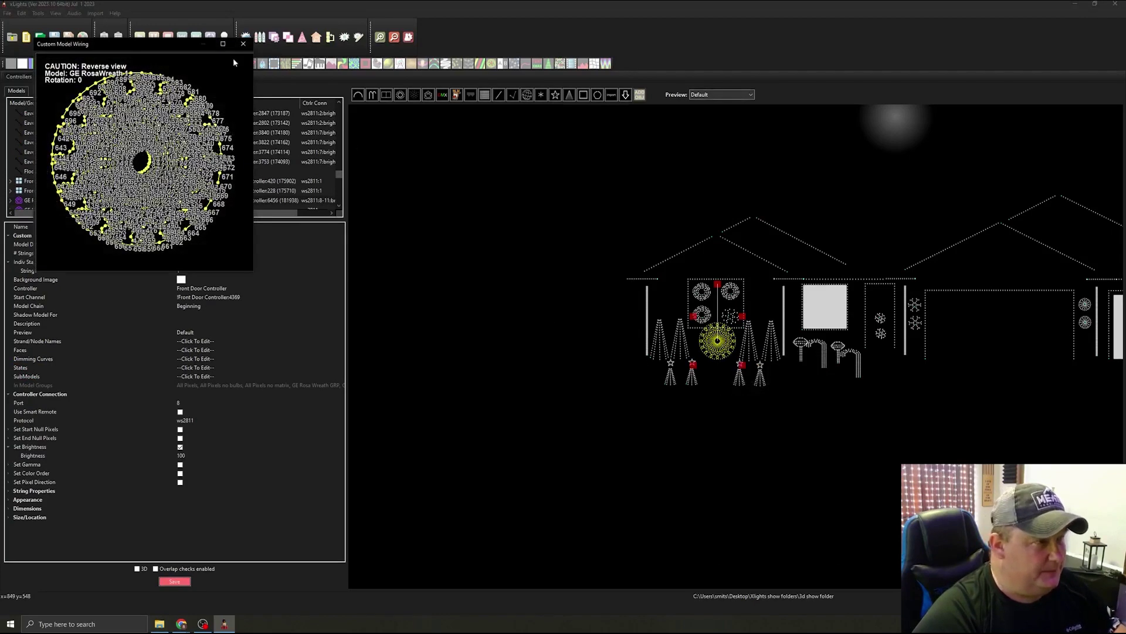
{"action": "left_click", "coordinate": [223, 44]}
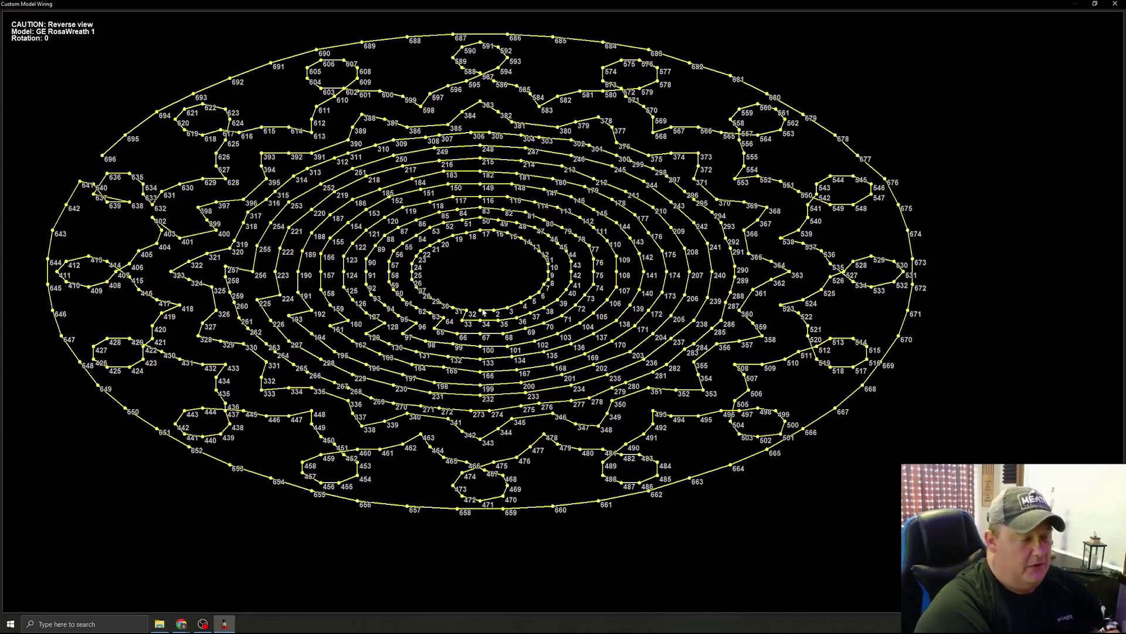
{"action": "scroll", "coordinate": [484, 312], "scroll_direction": "up", "scroll_amount": 1}
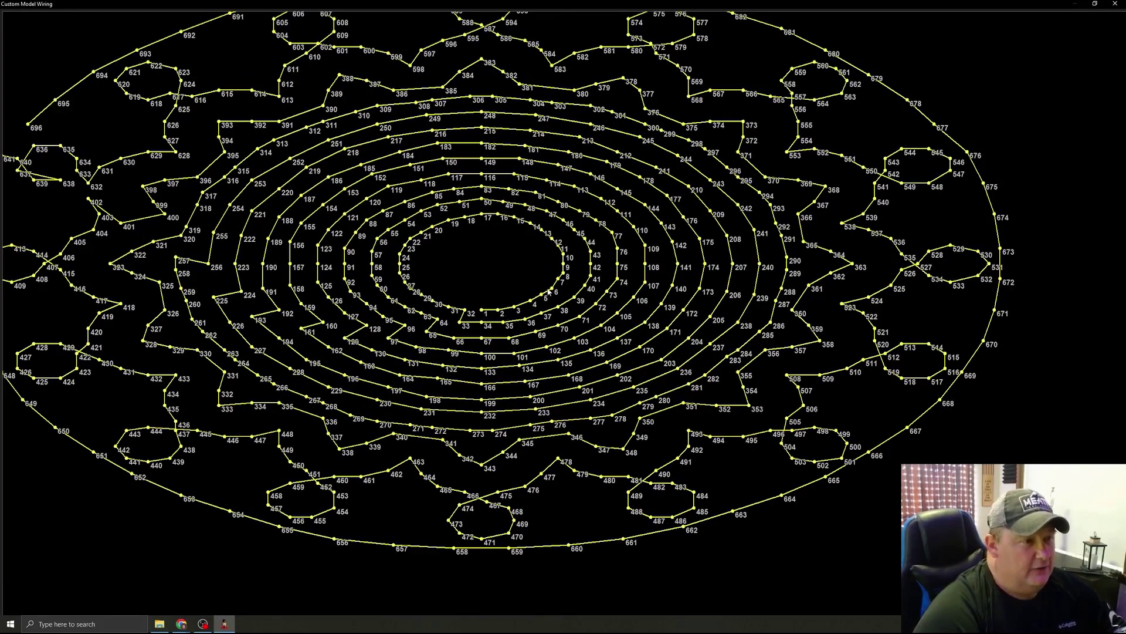
{"action": "scroll", "coordinate": [492, 330], "scroll_direction": "down", "scroll_amount": 2}
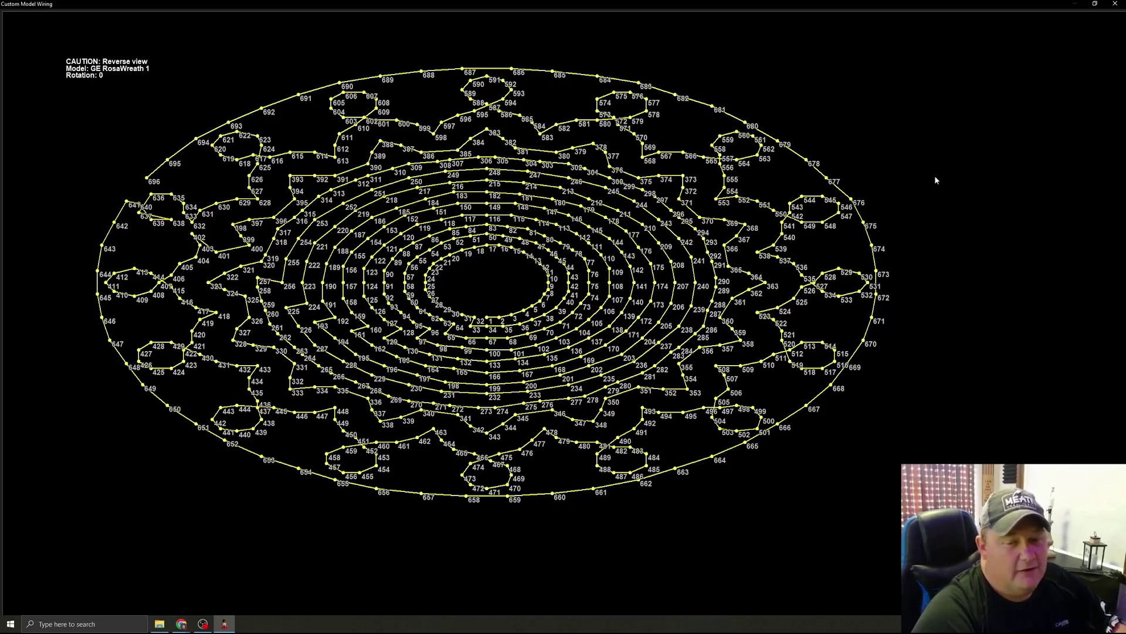
{"action": "left_click", "coordinate": [1115, 5]}
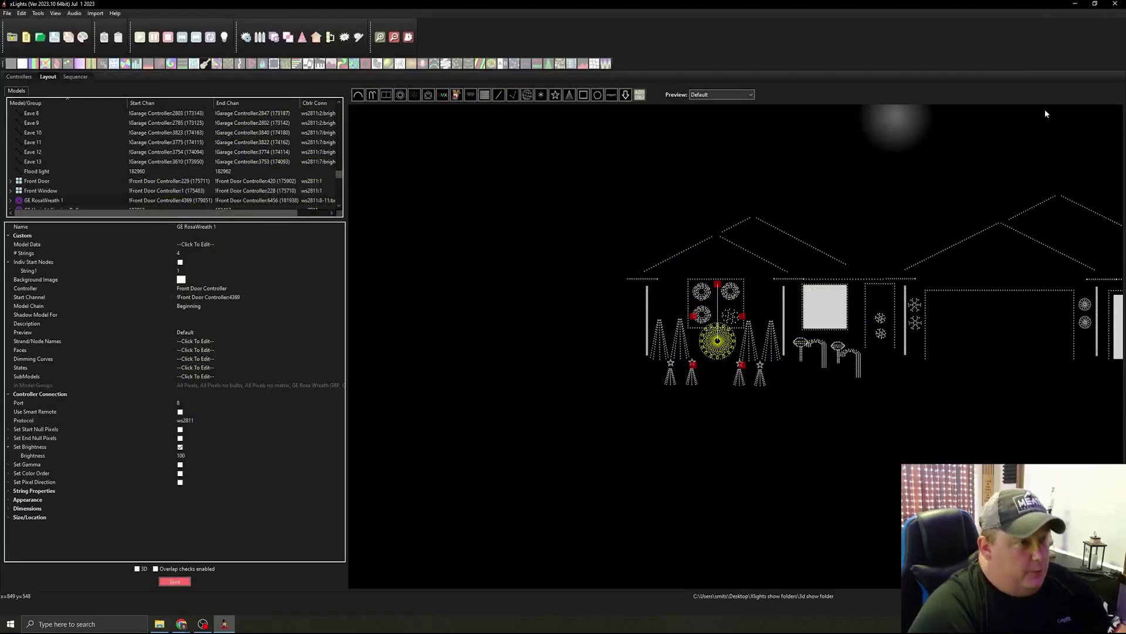
{"action": "scroll", "coordinate": [910, 354], "scroll_direction": "down", "scroll_amount": 4}
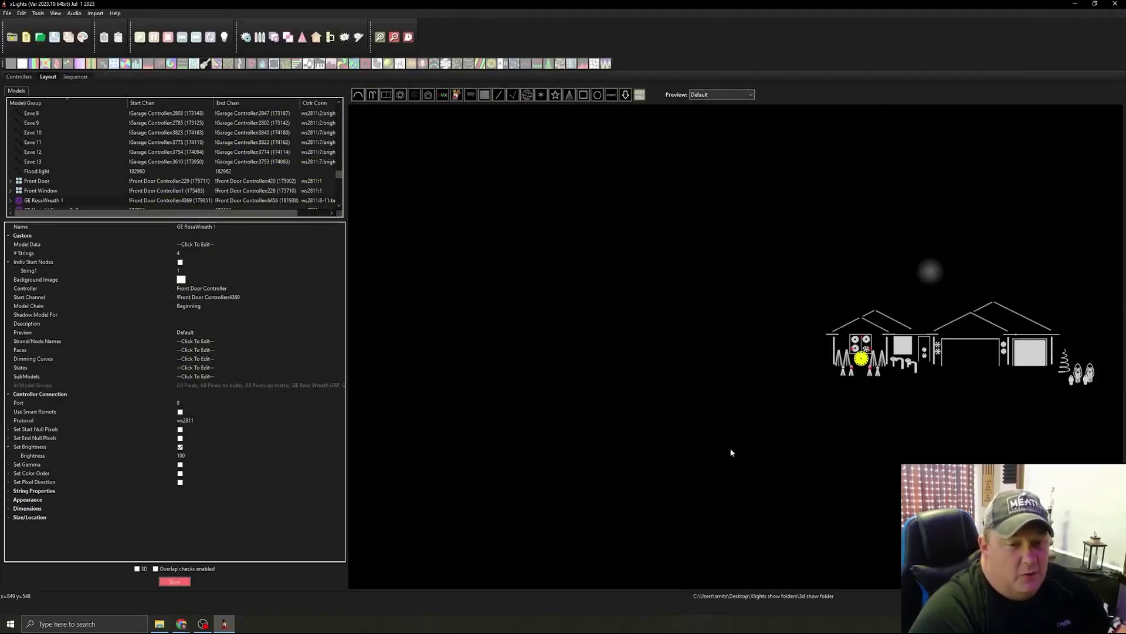
{"action": "scroll", "coordinate": [716, 446], "scroll_direction": "down", "scroll_amount": 1}
{"action": "scroll", "coordinate": [1072, 458], "scroll_direction": "up", "scroll_amount": 2}
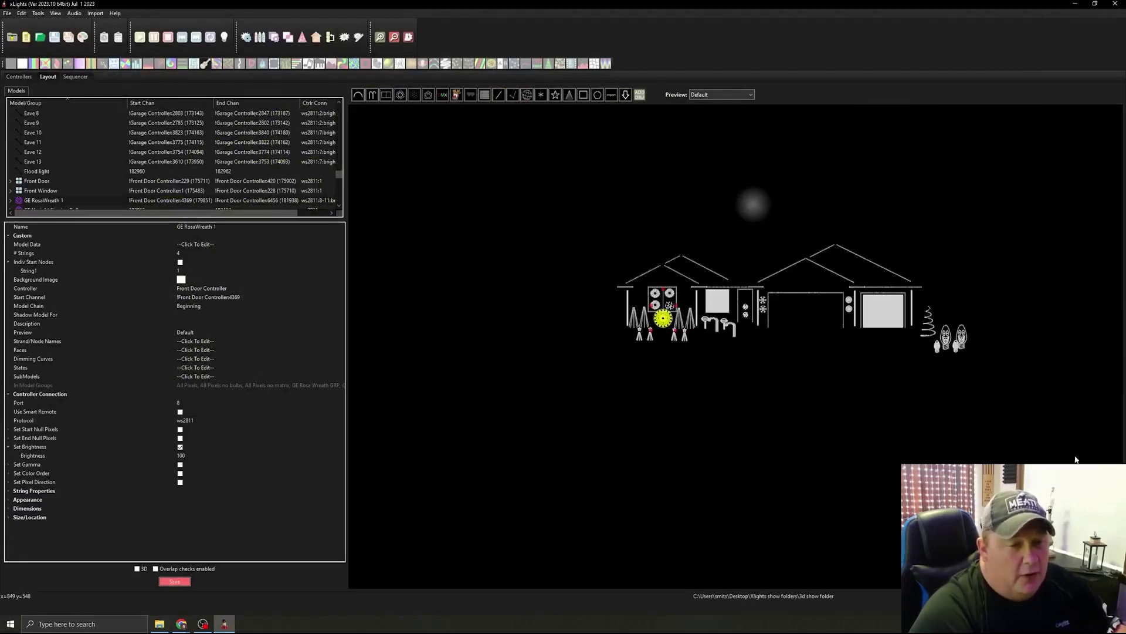
{"action": "scroll", "coordinate": [1018, 297], "scroll_direction": "up", "scroll_amount": 2}
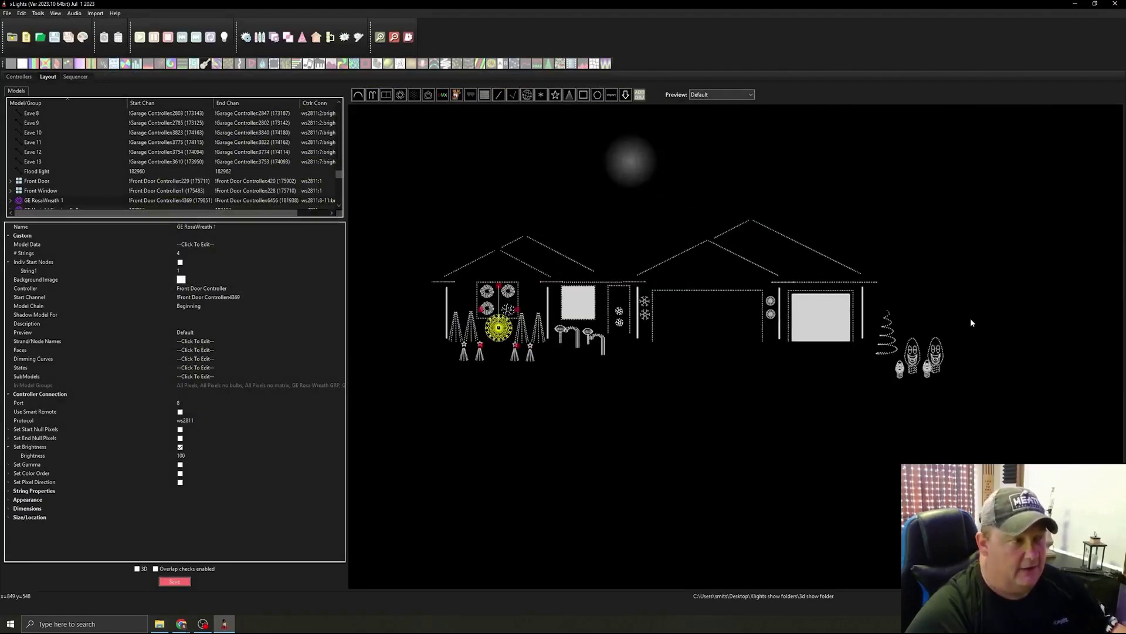